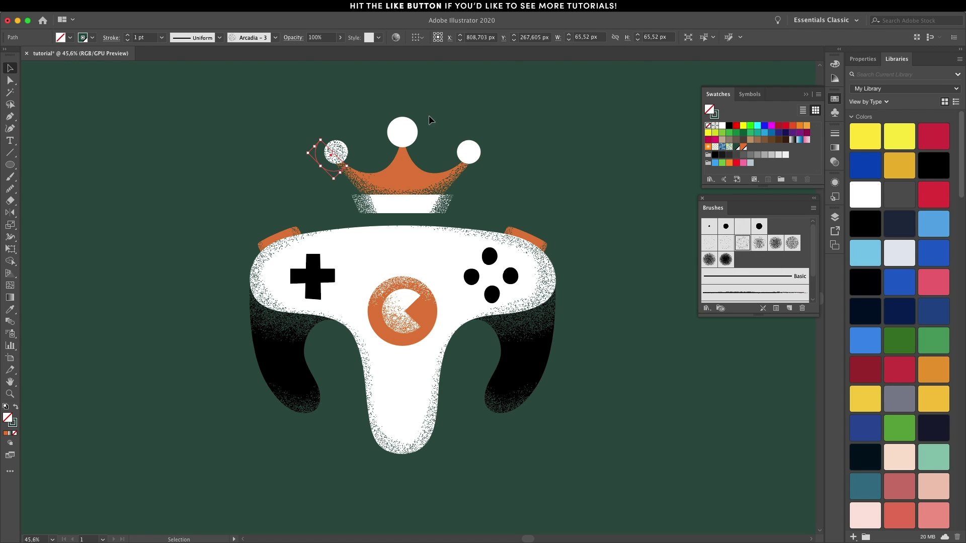
Reduce the stroke weight of the grain brush path on the crown's left ball to 0.75 pt.
{"action": "left_click", "coordinate": [127, 41]}
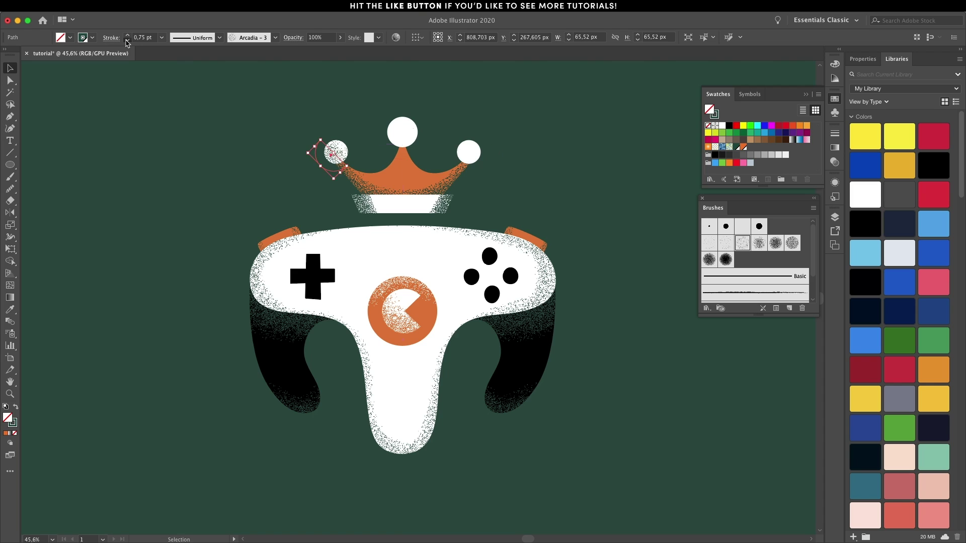
{"action": "left_click", "coordinate": [408, 140]}
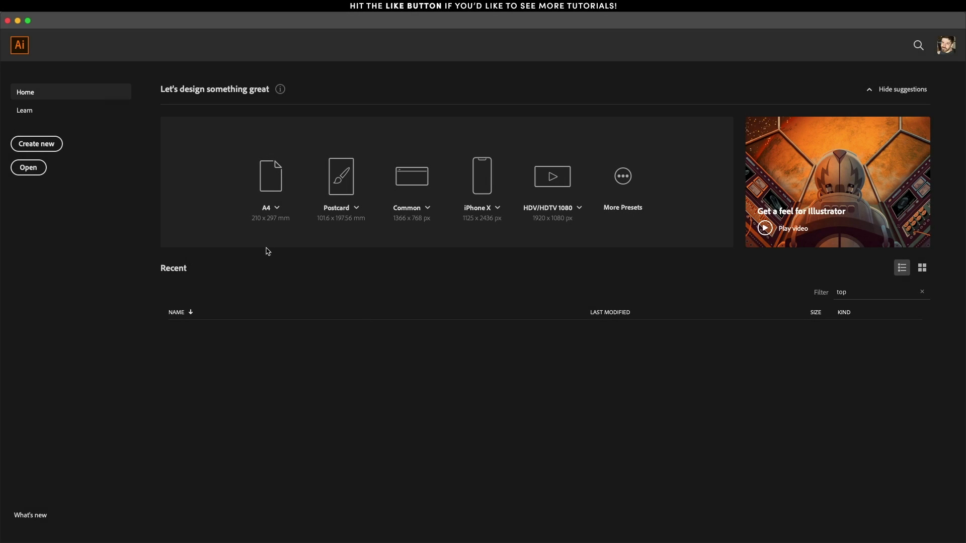
Create a new 1920 x 1080 px RGB document named "tutorial".
{"action": "left_click", "coordinate": [57, 146]}
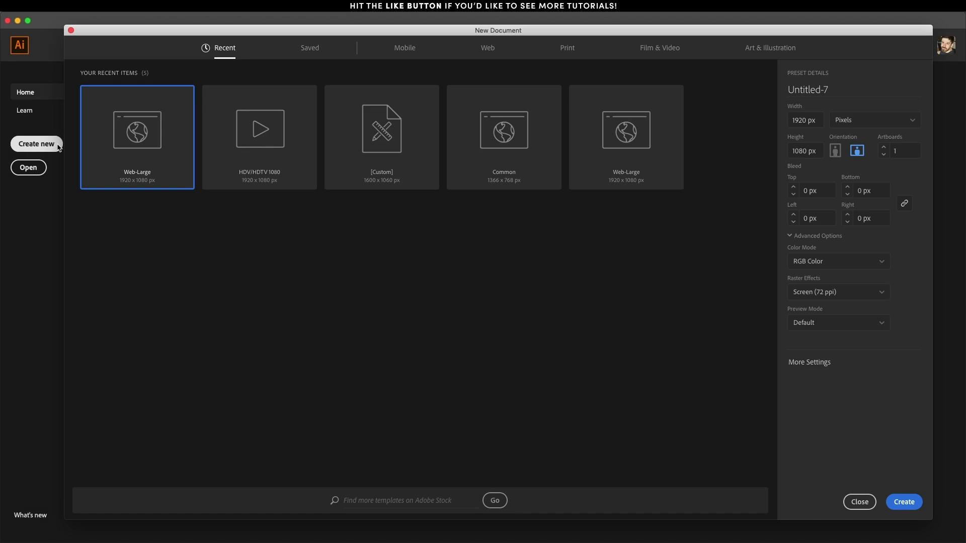
{"action": "left_click", "coordinate": [855, 93]}
{"action": "type", "text": "tutorial"}
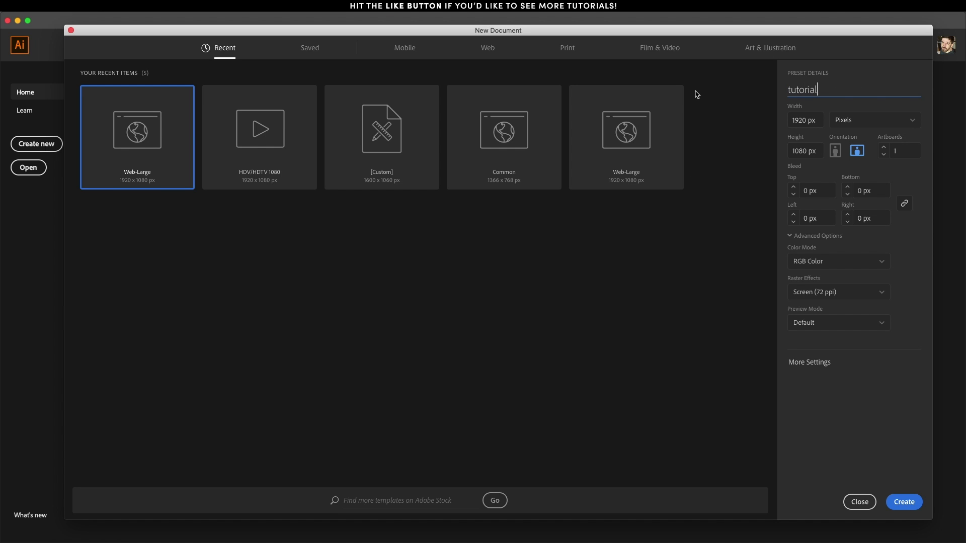
{"action": "left_click", "coordinate": [901, 500]}
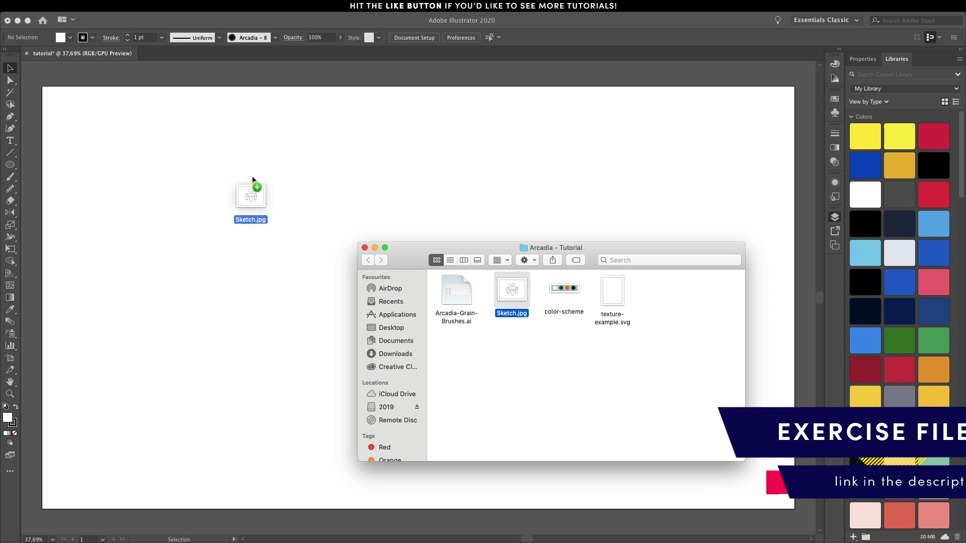
Place Sketch.jpg and the color-scheme image from the Arcadia - Tutorial folder onto the artboard.
{"action": "left_click_drag", "start_coordinate": [252, 188], "coordinate": [245, 176]}
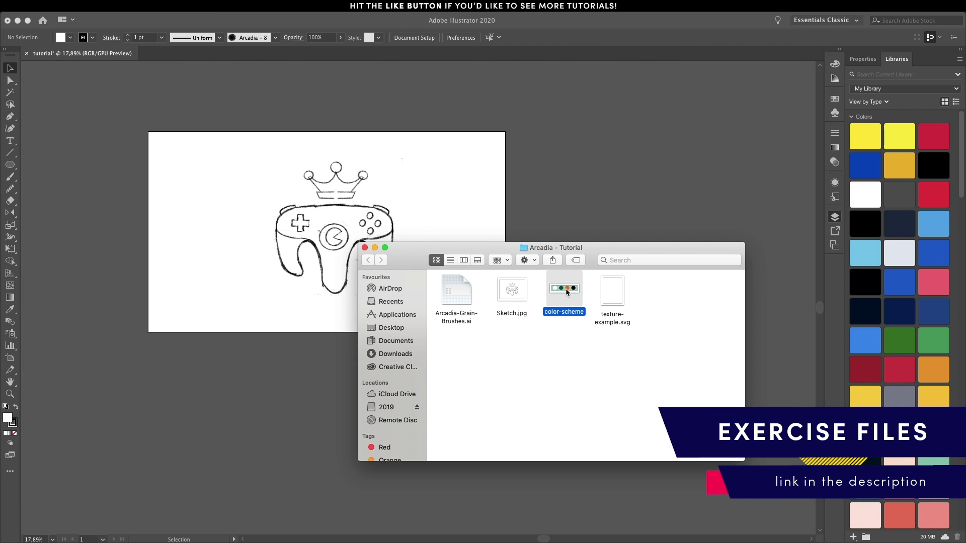
{"action": "left_click_drag", "start_coordinate": [565, 288], "coordinate": [450, 146]}
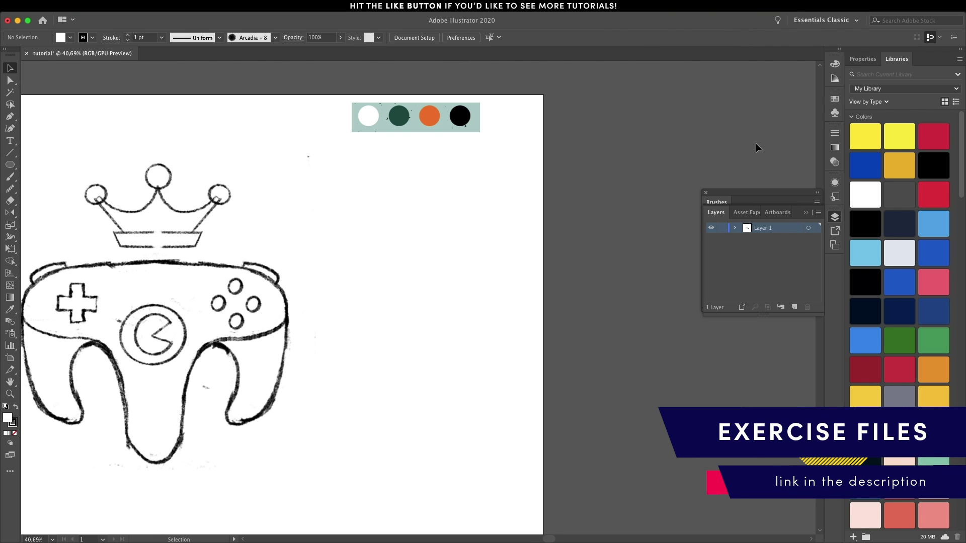
Sample the dark green from the color-scheme image and save it as global swatch R=33 G=80 B=69.
{"action": "left_click", "coordinate": [834, 100]}
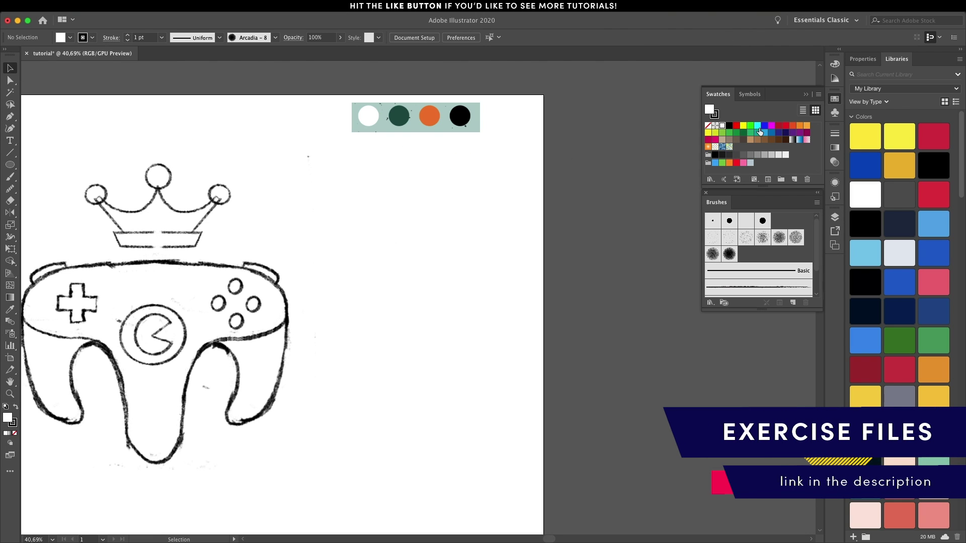
{"action": "key", "text": "i"}
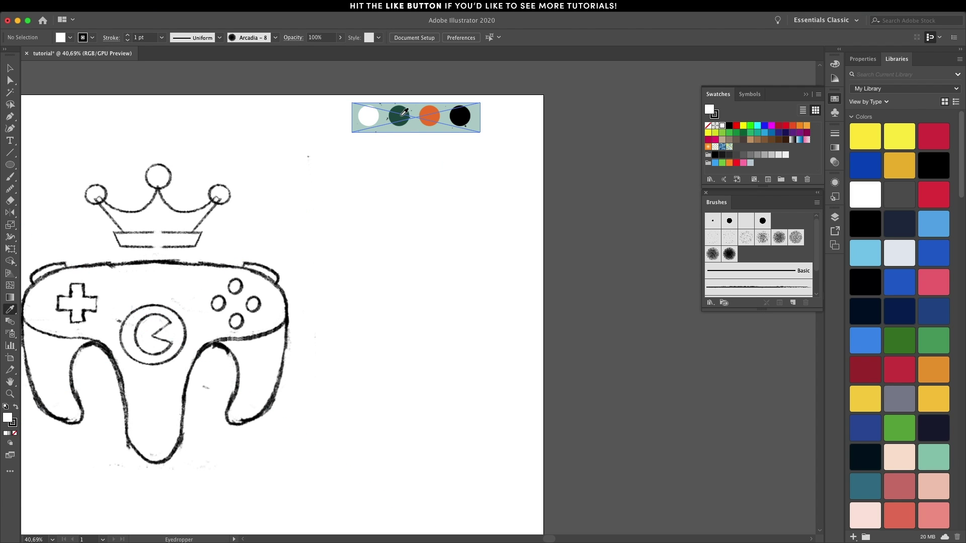
{"action": "left_click", "coordinate": [401, 116]}
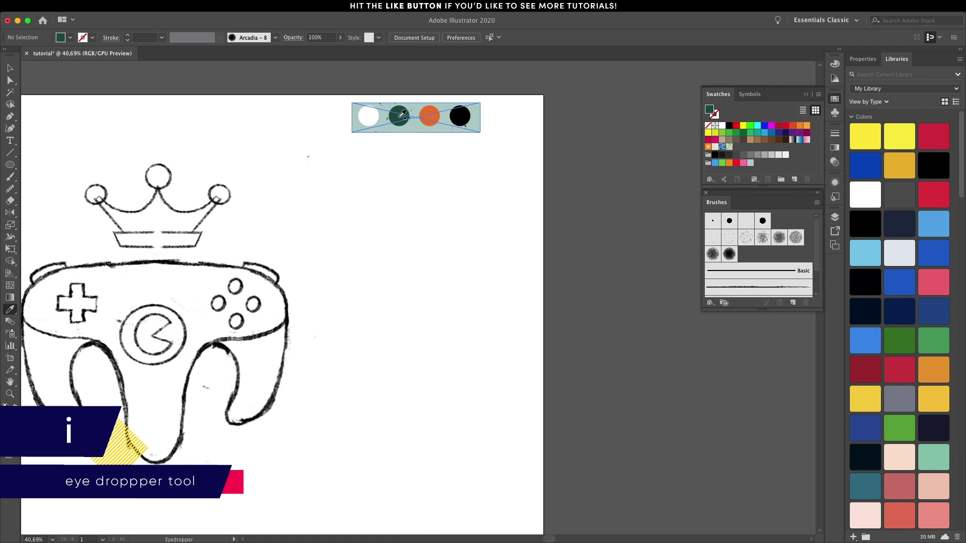
{"action": "left_click", "coordinate": [794, 180]}
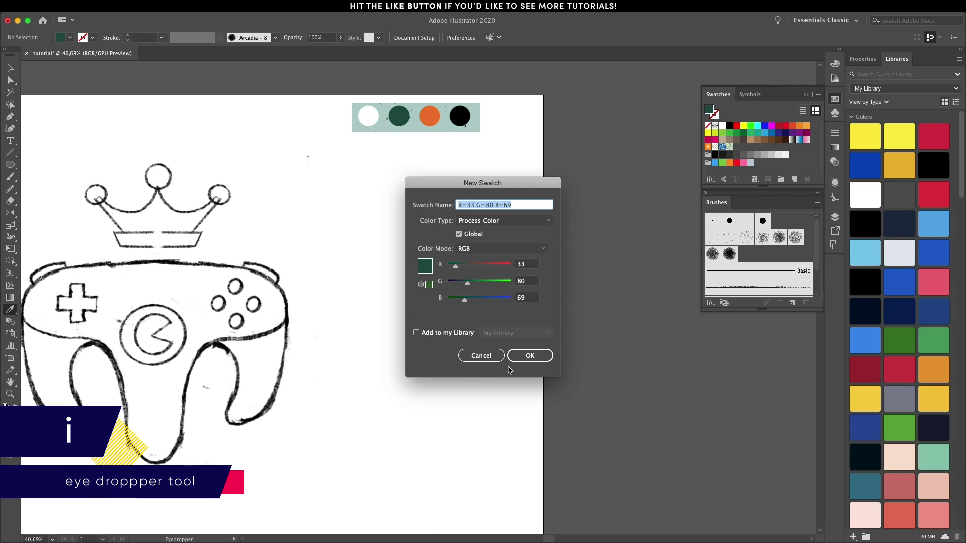
{"action": "left_click", "coordinate": [524, 356]}
Sample the orange from the color-scheme image and save it as global swatch R=239 G=121 B=47.
{"action": "left_click", "coordinate": [431, 116]}
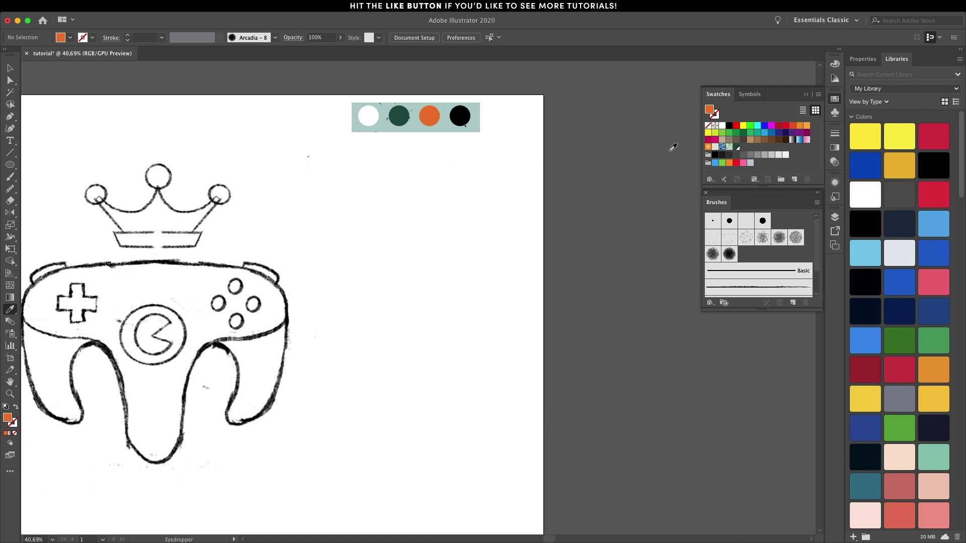
{"action": "left_click", "coordinate": [795, 181]}
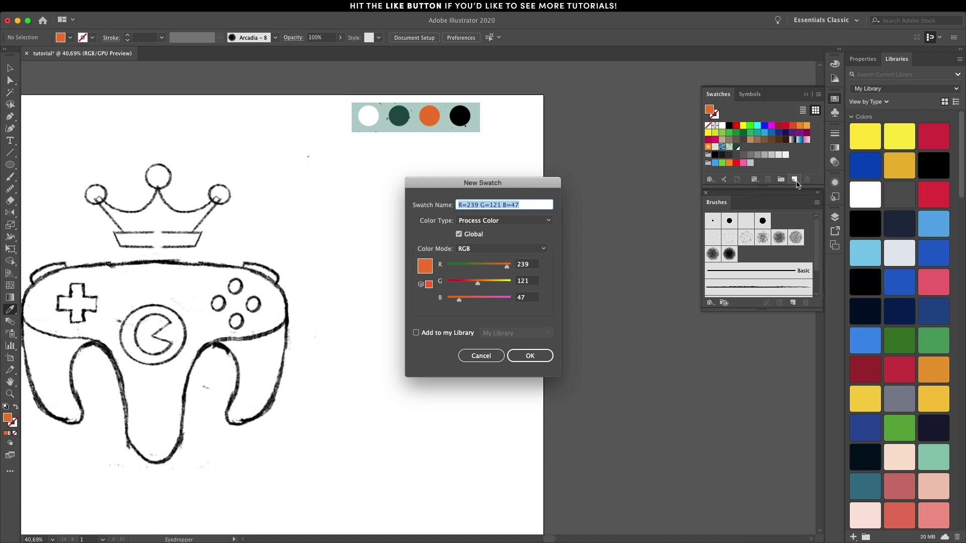
{"action": "left_click", "coordinate": [534, 355]}
Delete the color-scheme image from the artboard.
{"action": "key", "text": "v"}
{"action": "left_click", "coordinate": [453, 146]}
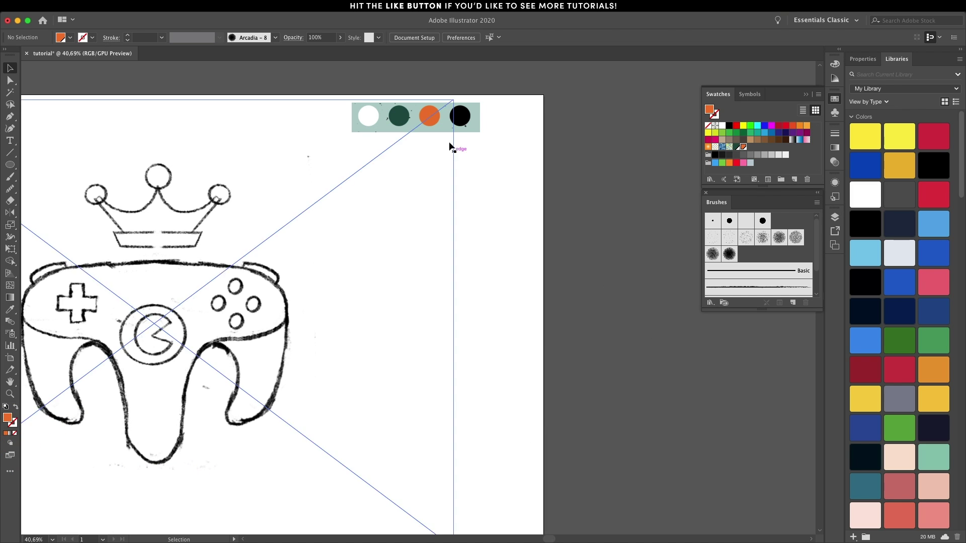
{"action": "left_click", "coordinate": [446, 123]}
{"action": "key", "text": "Delete"}
{"action": "left_click", "coordinate": [449, 141]}
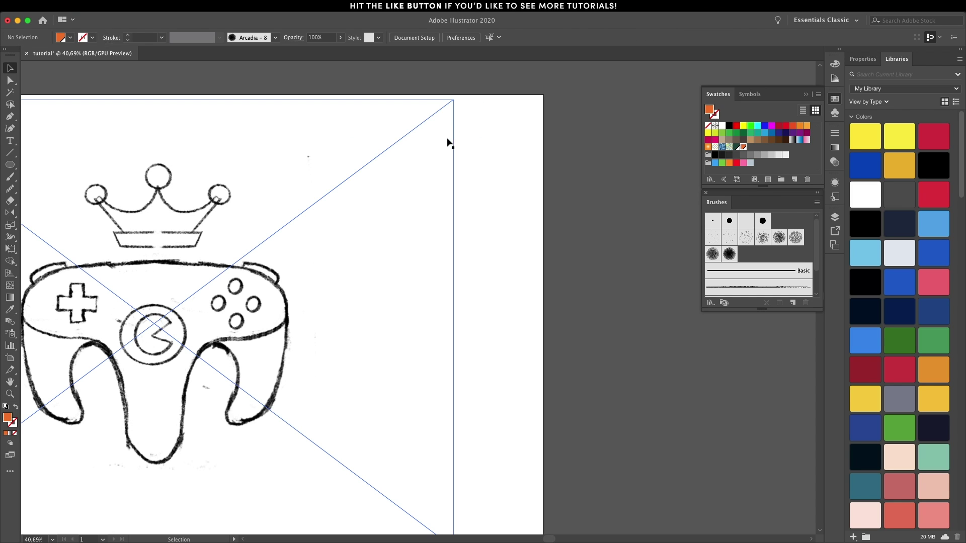
Turn off Snap to Pixel for the document.
{"action": "scroll", "coordinate": [337, 261], "scroll_direction": "left", "scroll_amount": 5}
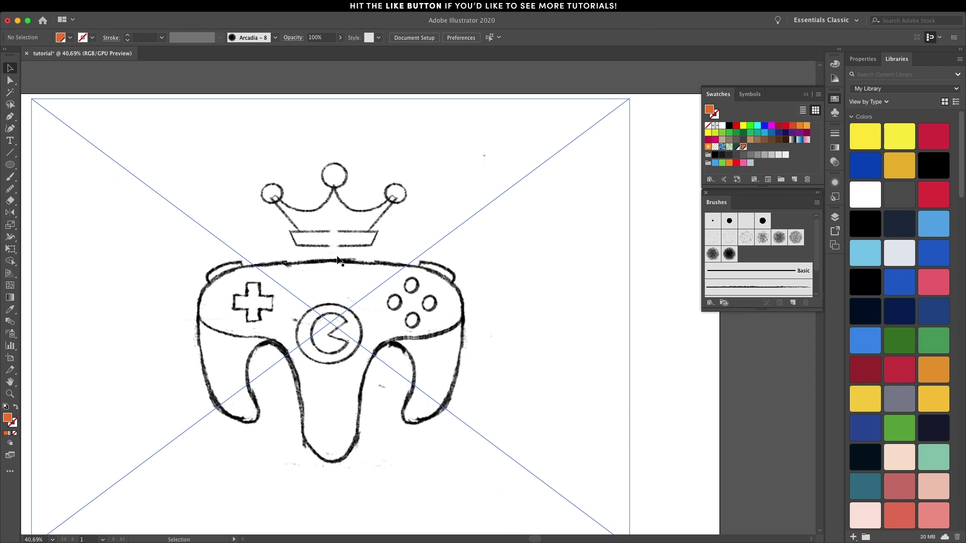
{"action": "key", "text": "super+shift+a"}
{"action": "left_click", "coordinate": [234, 6]}
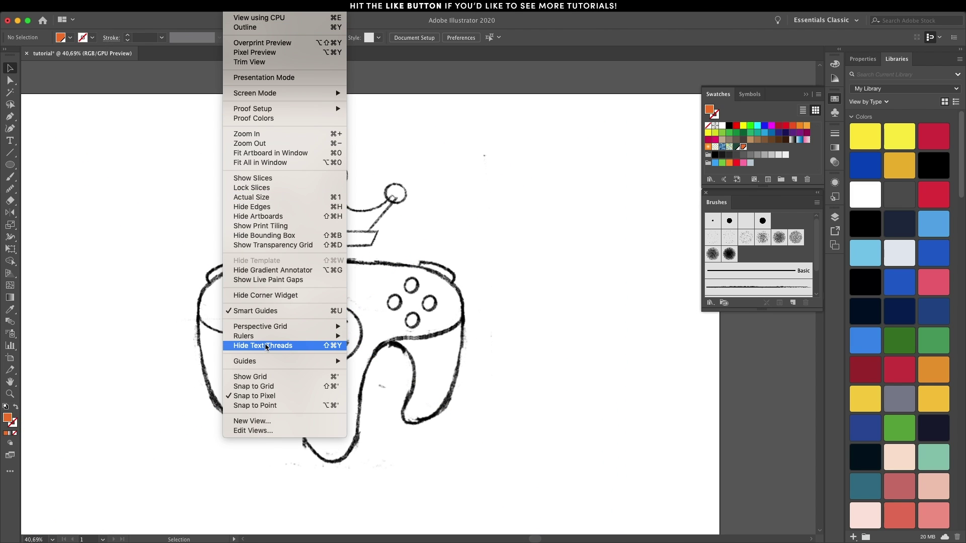
{"action": "left_click", "coordinate": [267, 396]}
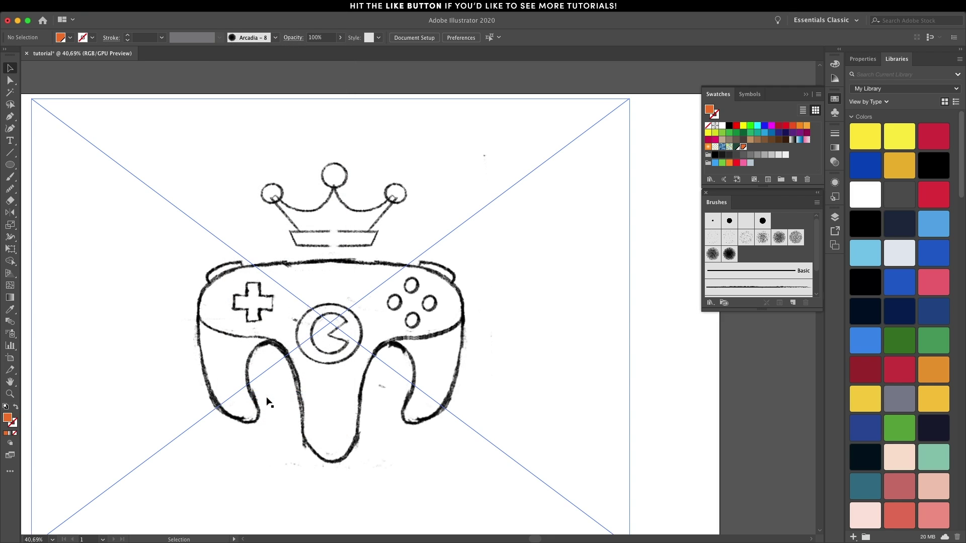
Set the sketch image's opacity to 30%.
{"action": "left_click", "coordinate": [378, 346]}
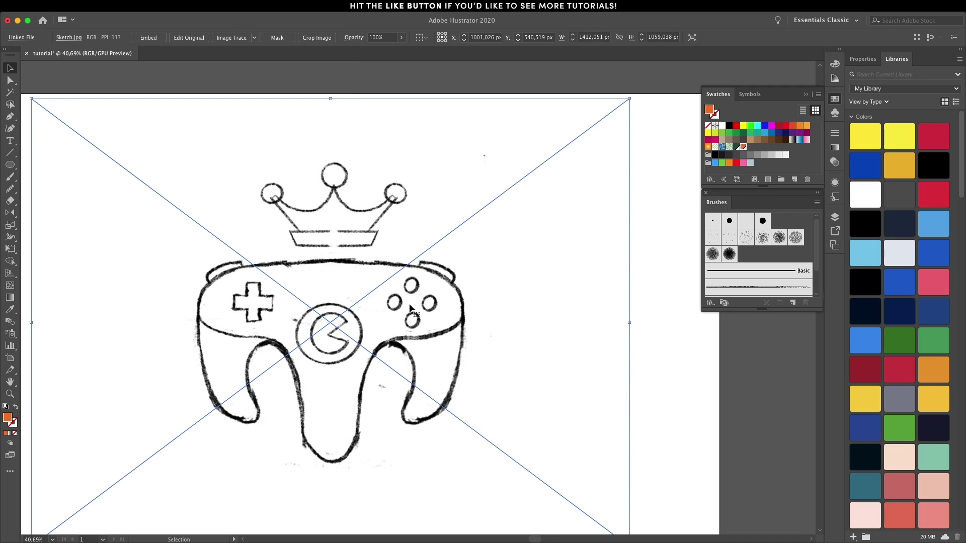
{"action": "left_click", "coordinate": [834, 163]}
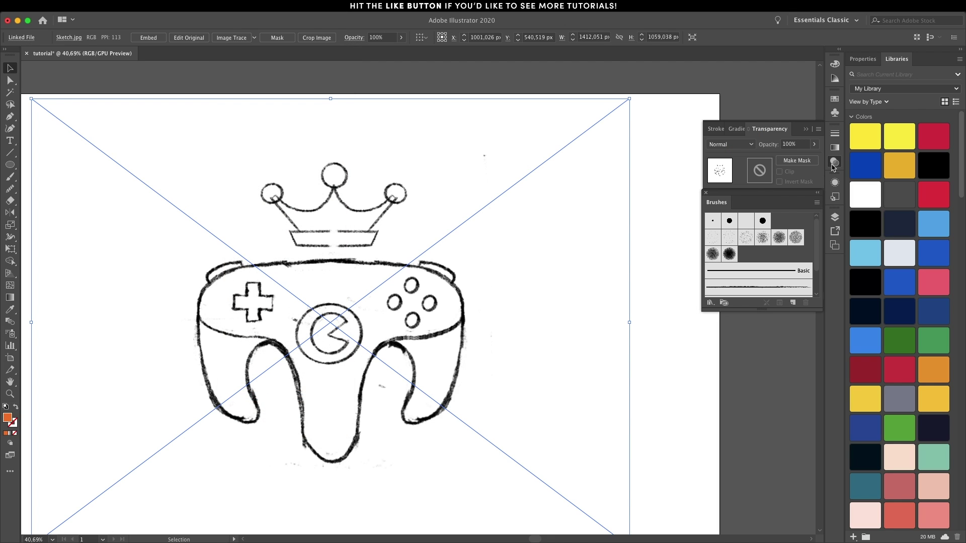
{"action": "left_click", "coordinate": [790, 144]}
{"action": "key", "text": "Return"}
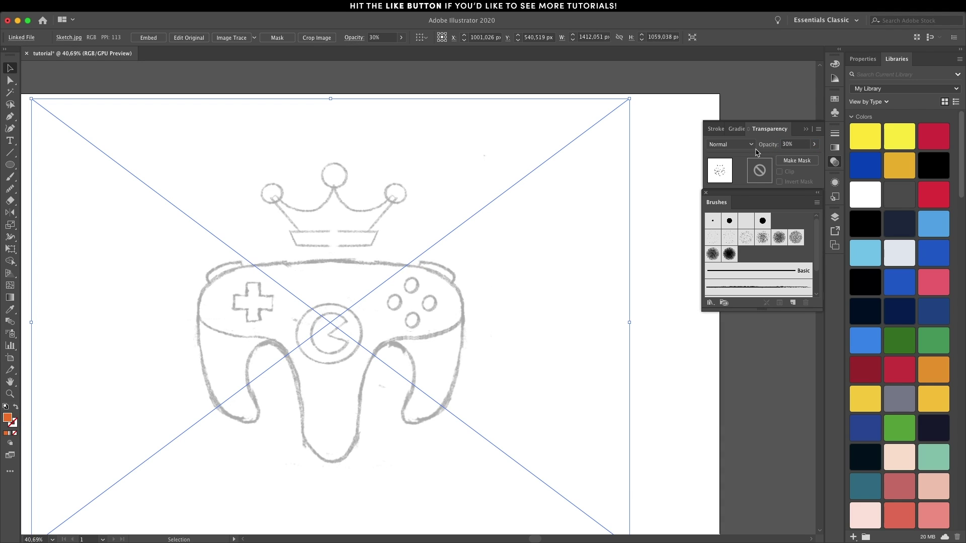
Lock the sketch's layer and add a new layer beneath it as the active drawing layer.
{"action": "left_click", "coordinate": [835, 218]}
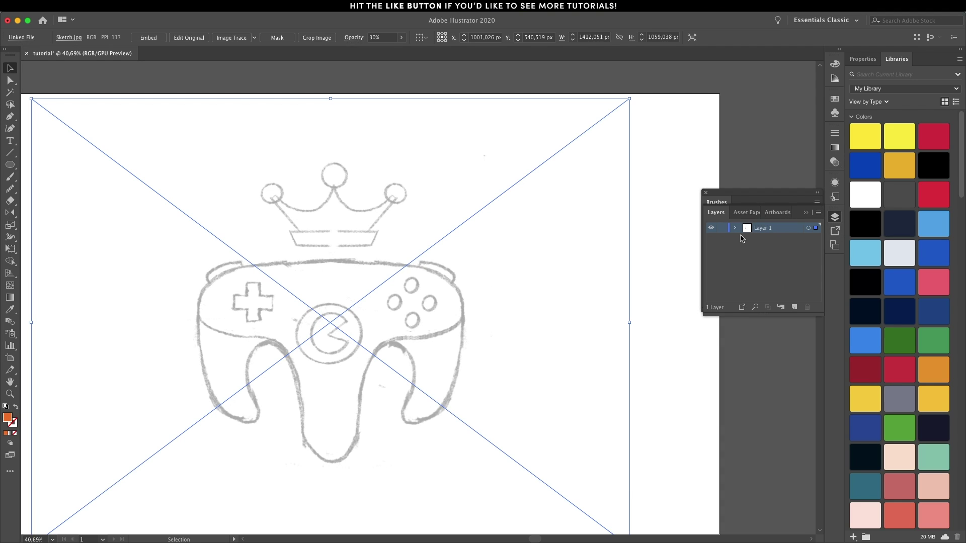
{"action": "left_click", "coordinate": [722, 228]}
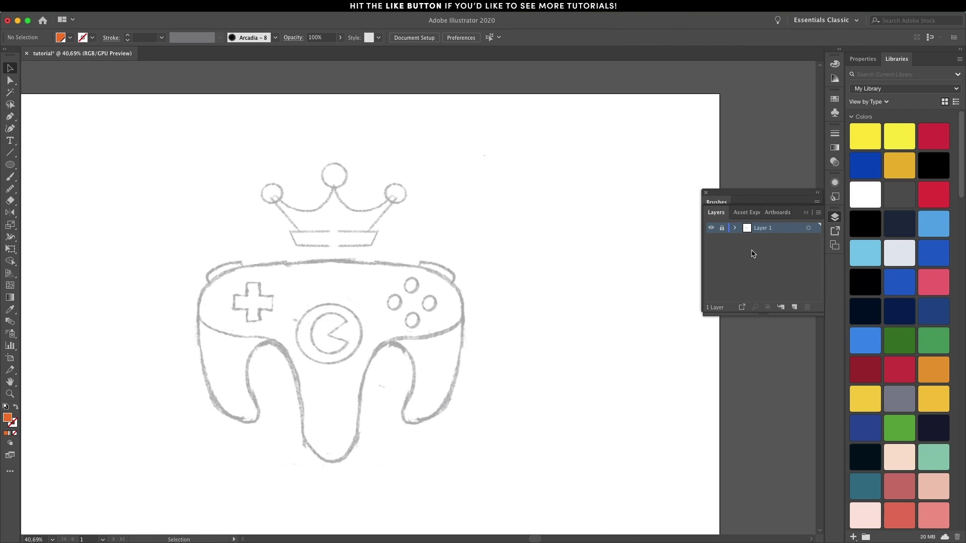
{"action": "left_click", "coordinate": [794, 307]}
{"action": "left_click_drag", "start_coordinate": [783, 233], "coordinate": [784, 251]}
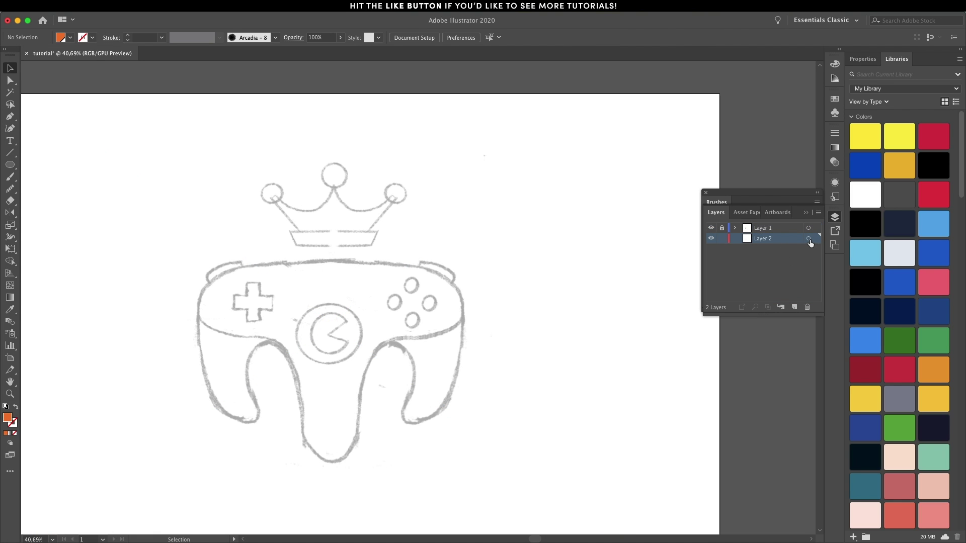
{"action": "left_click", "coordinate": [809, 239]}
Trace the left half of the controller body with the Pen tool as a closed path with orange stroke and no fill.
{"action": "key", "text": "p"}
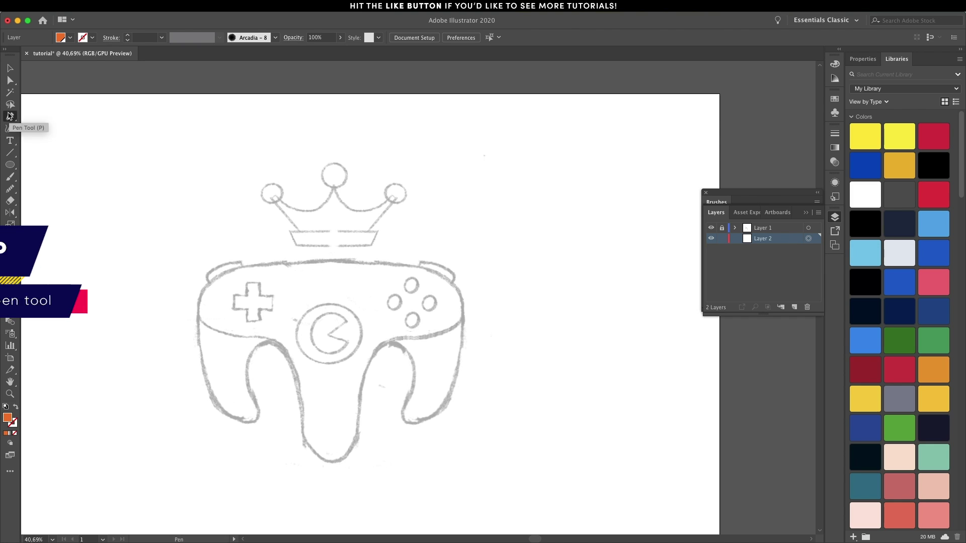
{"action": "left_click", "coordinate": [16, 408]}
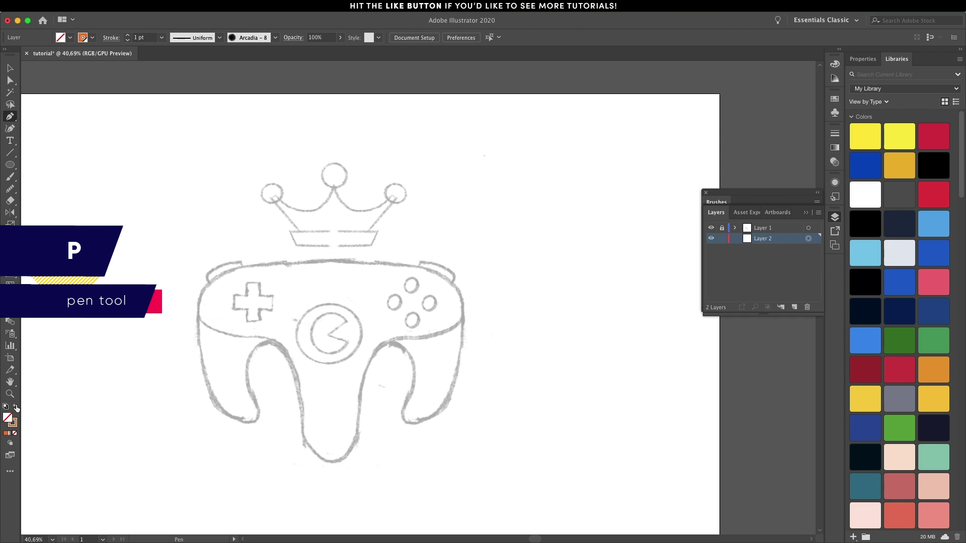
{"action": "scroll", "coordinate": [336, 301], "scroll_direction": "up", "scroll_amount": 5}
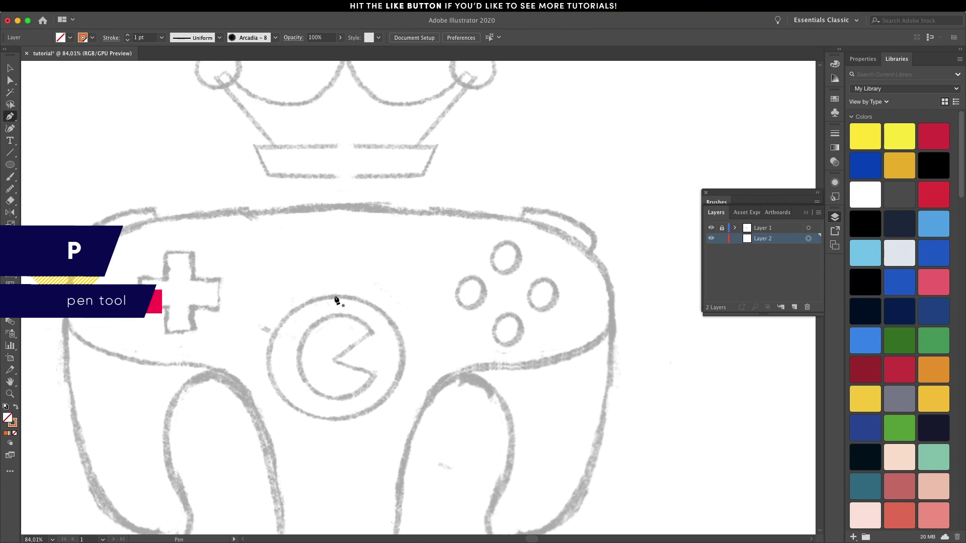
{"action": "scroll", "coordinate": [336, 300], "scroll_direction": "down", "scroll_amount": 4}
{"action": "scroll", "coordinate": [336, 300], "scroll_direction": "left", "scroll_amount": 2}
{"action": "left_click", "coordinate": [397, 114]}
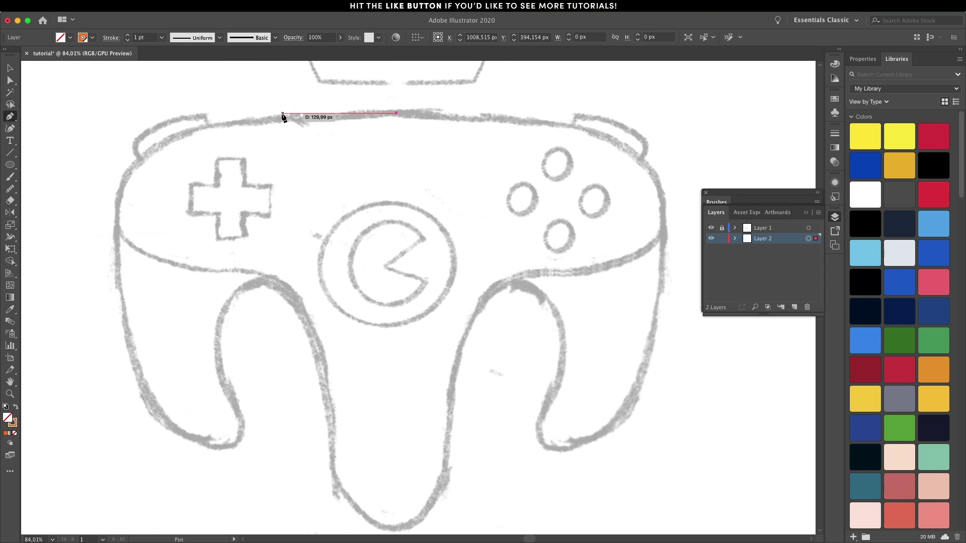
{"action": "left_click_drag", "start_coordinate": [204, 115], "coordinate": [186, 119]}
{"action": "left_click_drag", "start_coordinate": [308, 313], "coordinate": [327, 357]}
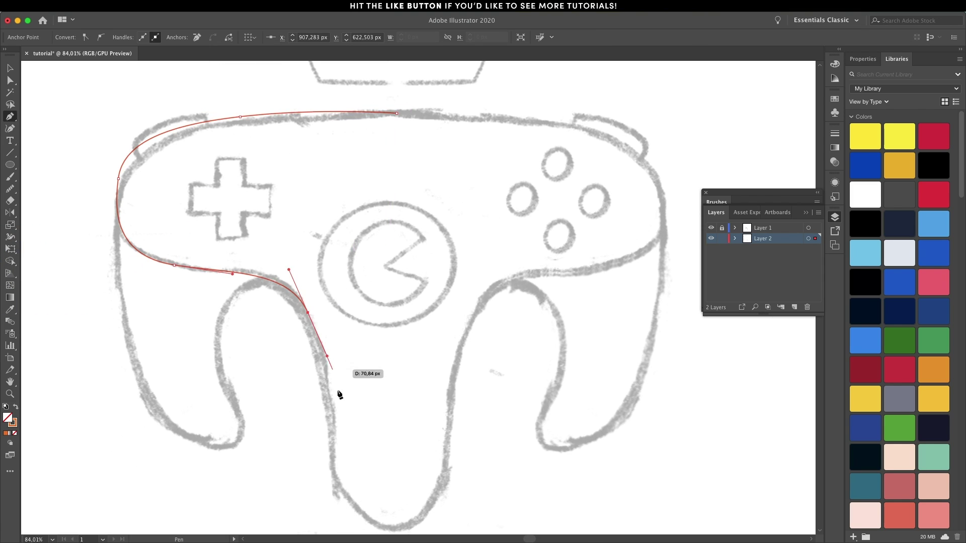
{"action": "left_click_drag", "start_coordinate": [334, 453], "coordinate": [336, 500]}
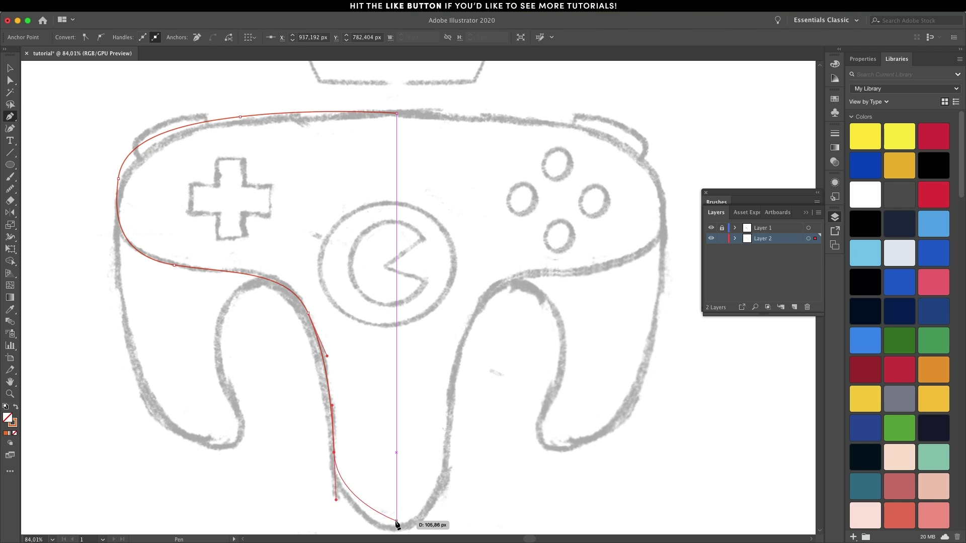
{"action": "left_click_drag", "start_coordinate": [397, 526], "coordinate": [437, 528]}
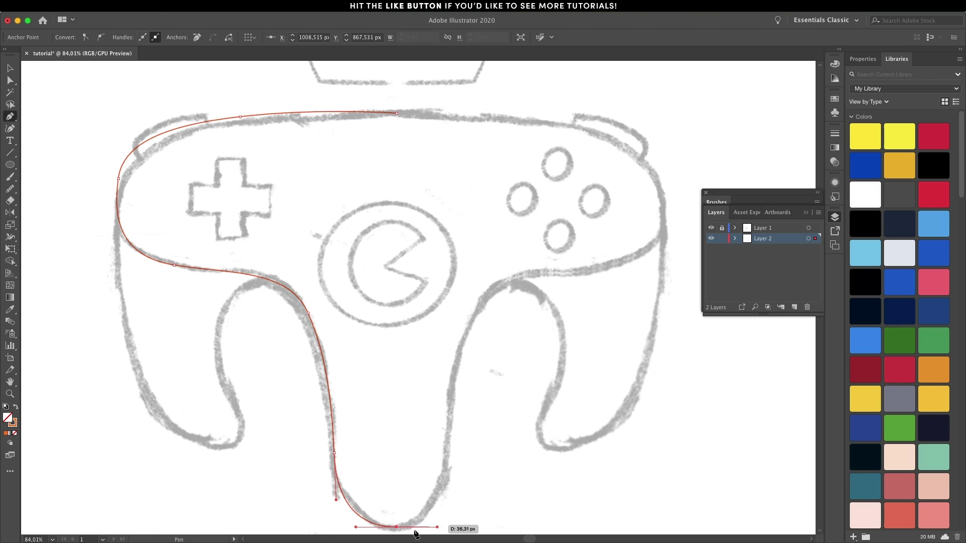
{"action": "left_click", "coordinate": [397, 113]}
Trace the controller's left grip and left shoulder button as closed paths with the Pen tool.
{"action": "mouse_move", "coordinate": [134, 189]}
{"action": "left_mouse_down"}
{"action": "mouse_move", "coordinate": [108, 203]}
{"action": "mouse_move", "coordinate": [114, 199]}
{"action": "mouse_move", "coordinate": [113, 221]}
{"action": "left_mouse_up"}
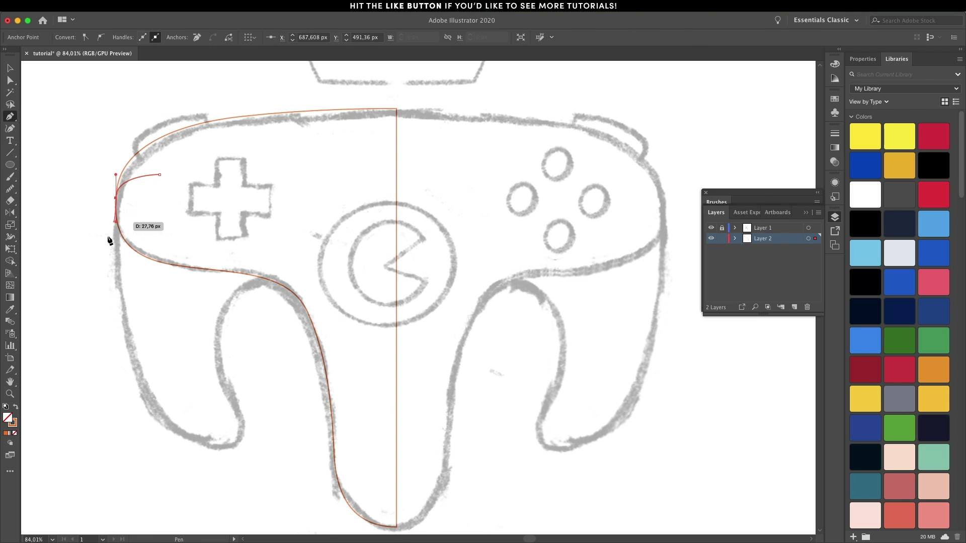
{"action": "left_click_drag", "start_coordinate": [129, 368], "coordinate": [150, 418]}
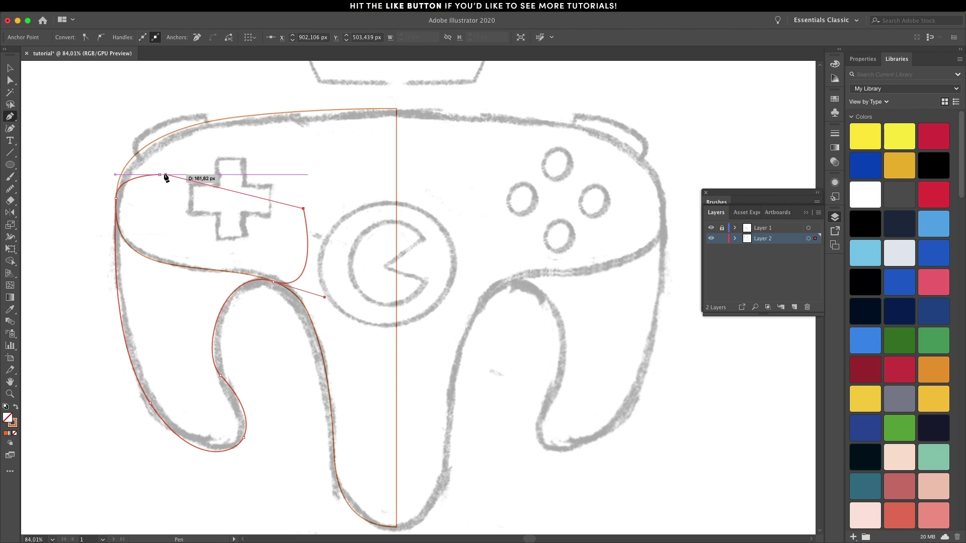
{"action": "left_click_drag", "start_coordinate": [162, 176], "coordinate": [161, 177]}
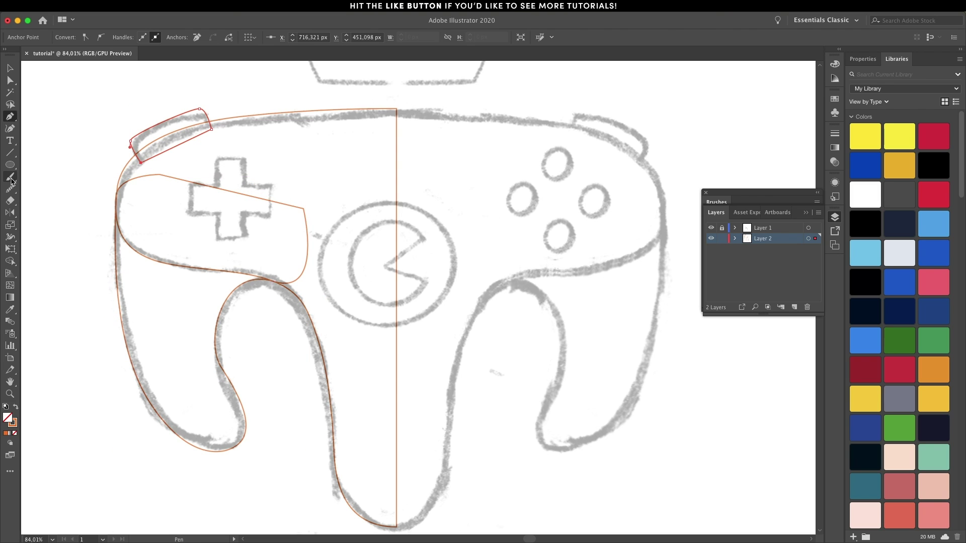
Draw a rectangle about 31 x 94 px over the vertical bar of the D-pad.
{"action": "left_click_drag", "start_coordinate": [9, 165], "coordinate": [56, 164]}
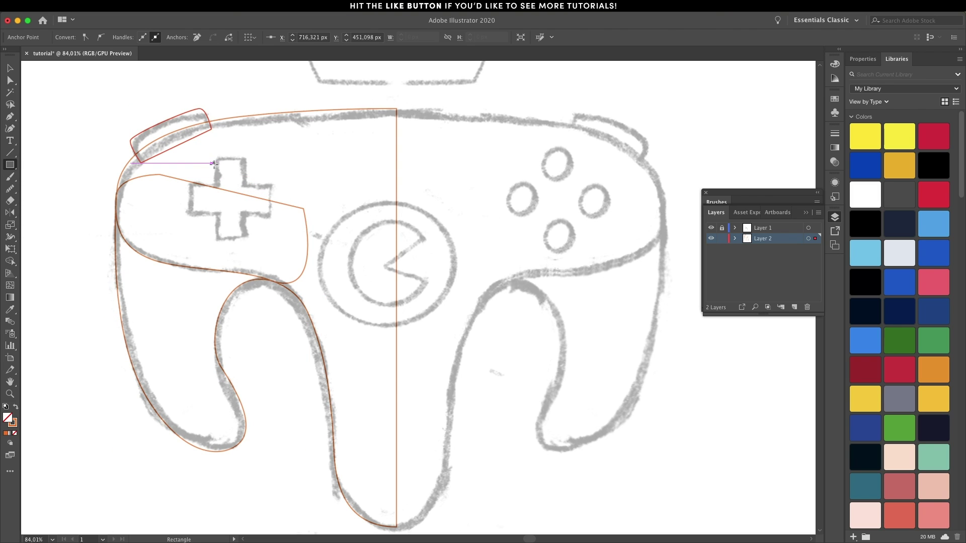
{"action": "left_click_drag", "start_coordinate": [217, 159], "coordinate": [245, 241]}
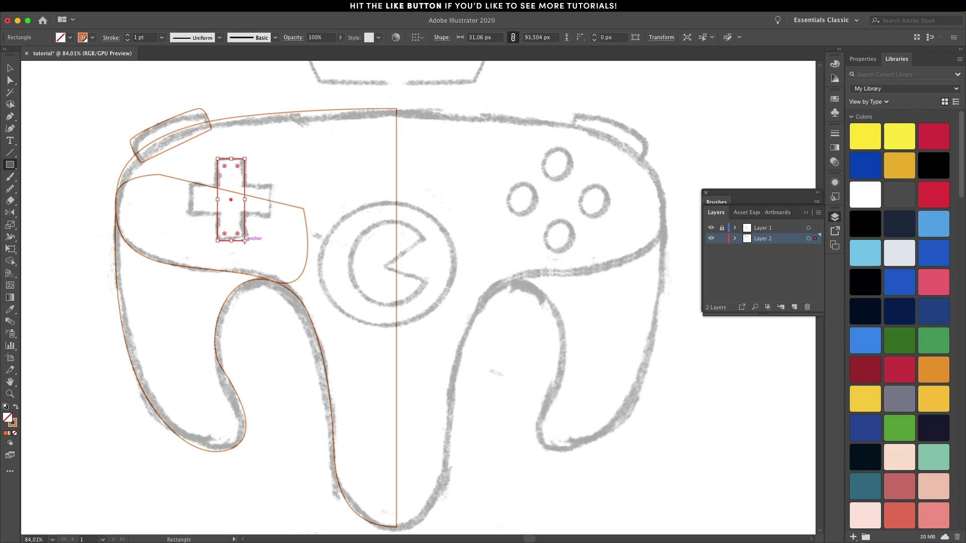
Duplicate the D-pad's vertical bar in place and rotate the copy 90° to form the horizontal bar.
{"action": "key", "text": "v"}
{"action": "key", "text": "super+c"}
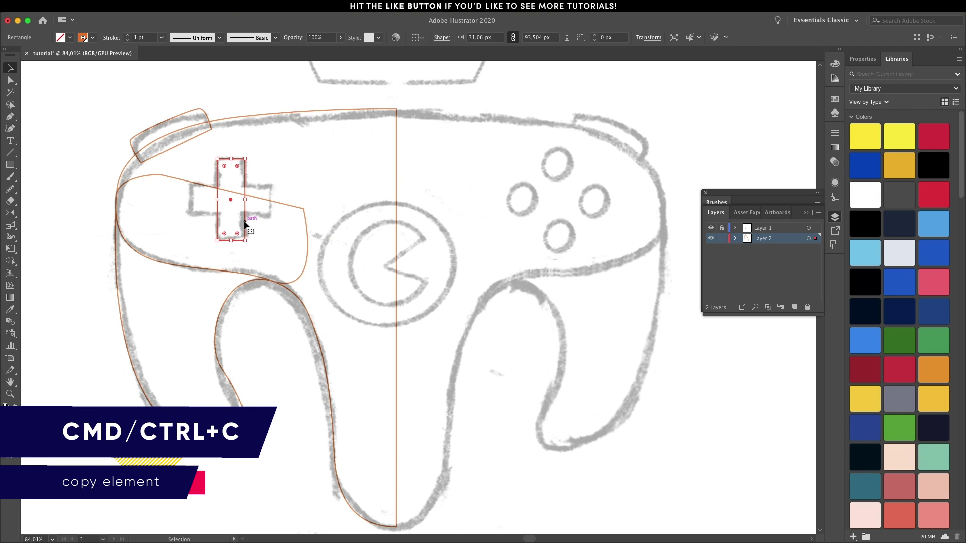
{"action": "key", "text": "super+f"}
{"action": "mouse_move", "coordinate": [249, 156]}
{"action": "left_mouse_down"}
{"action": "mouse_move", "coordinate": [302, 209]}
{"action": "mouse_move", "coordinate": [291, 226]}
{"action": "left_mouse_up"}
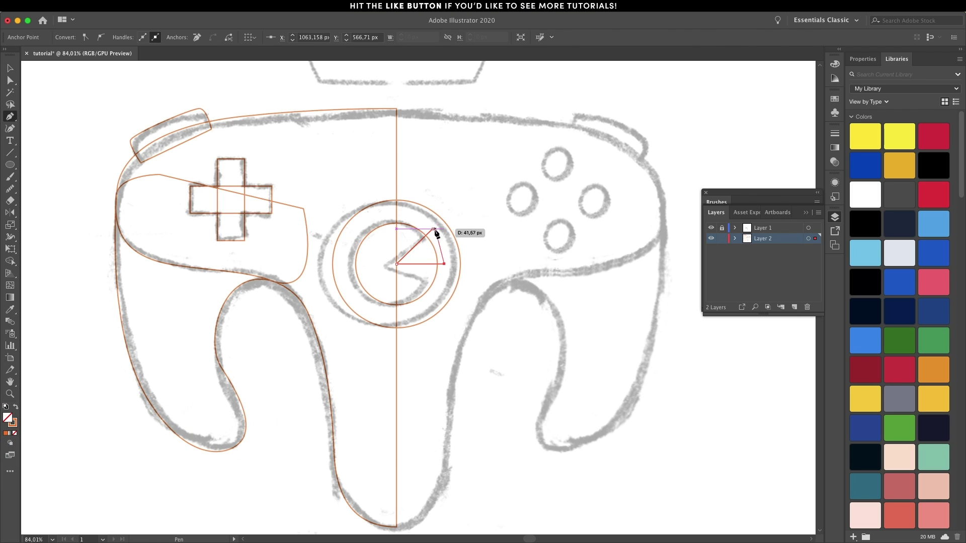
Outline the upper half of the central emblem's mouth with the Pen tool and reflect a copy below its horizontal edge.
{"action": "left_click", "coordinate": [434, 230]}
{"action": "key", "text": "v"}
{"action": "left_click", "coordinate": [494, 232]}
{"action": "left_click", "coordinate": [437, 244]}
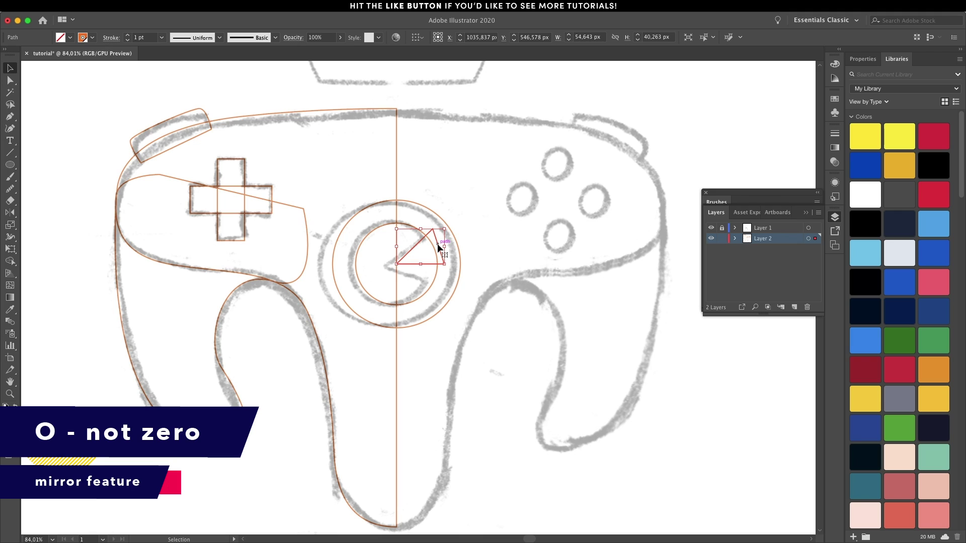
{"action": "key", "text": "o"}
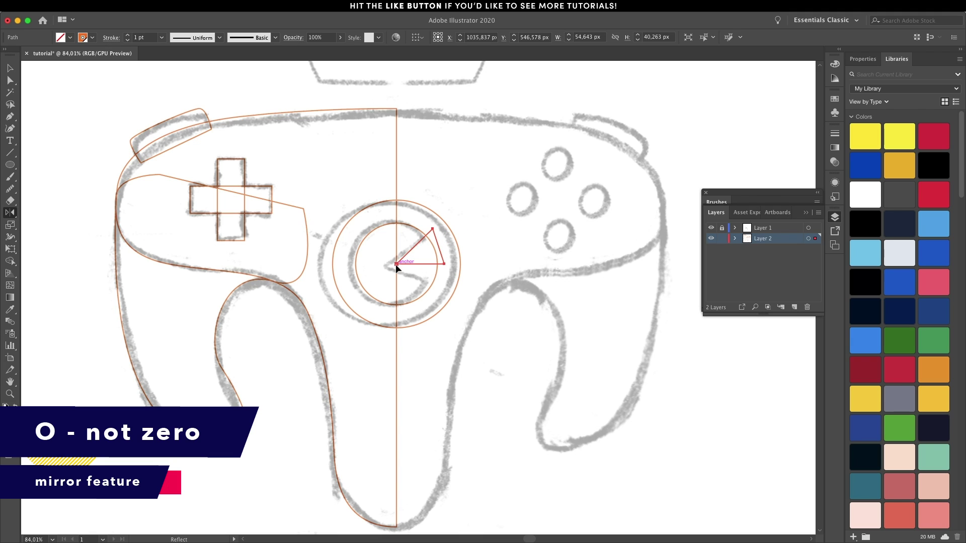
{"action": "left_click", "coordinate": [434, 265], "text": "alt"}
{"action": "key", "text": "v"}
Draw an ellipse about 32 x 37 px over the leftmost action button and mirror the controller's traced left-side shapes across the centre line.
{"action": "key", "text": "l"}
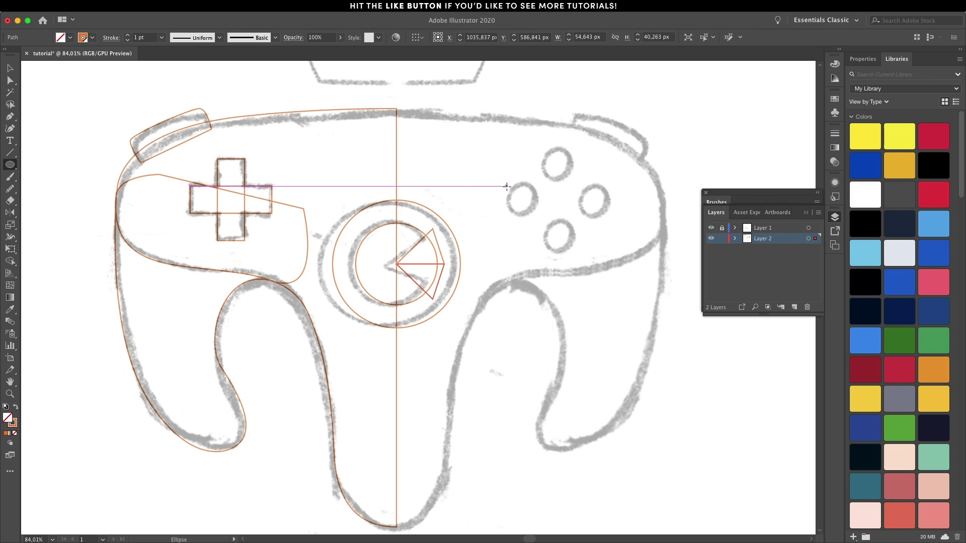
{"action": "left_click_drag", "start_coordinate": [509, 182], "coordinate": [539, 215]}
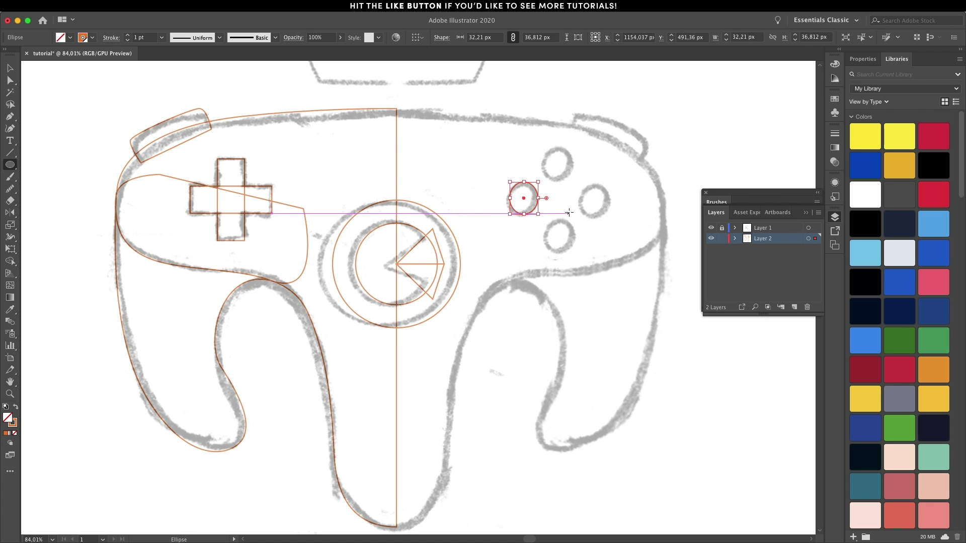
{"action": "left_click", "coordinate": [397, 109]}
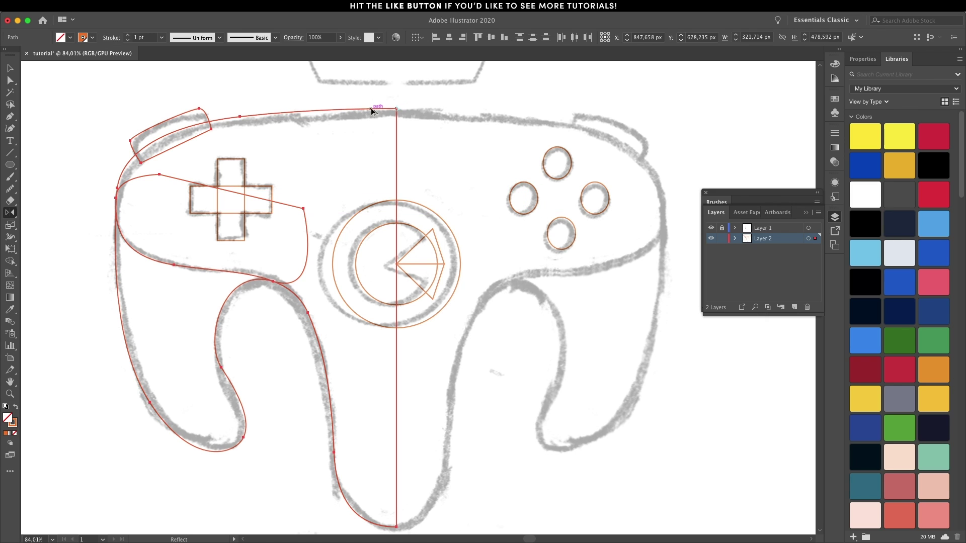
{"action": "left_click_drag", "start_coordinate": [373, 111], "coordinate": [472, 111]}
{"action": "key", "text": "v"}
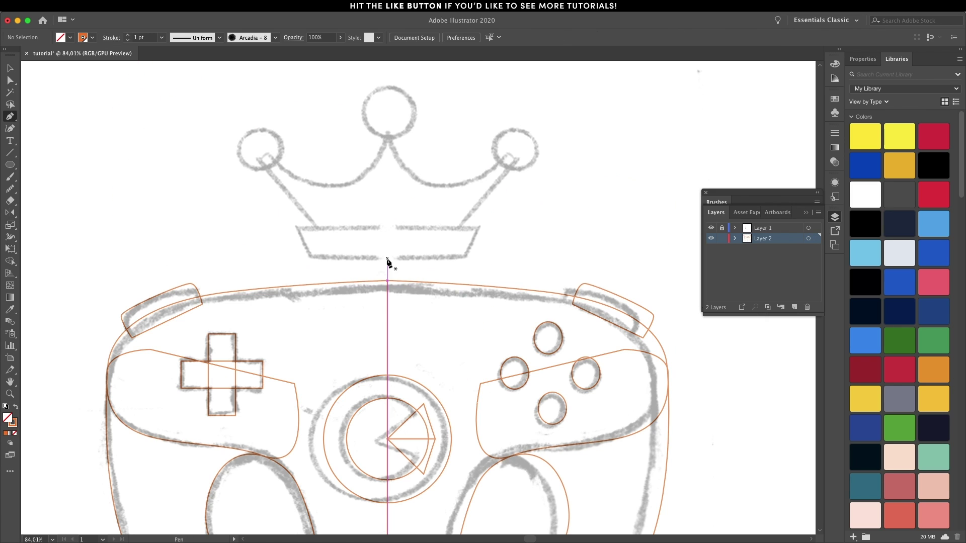
Trace the left half of the crown's base band as a closed path with the Pen tool.
{"action": "left_click", "coordinate": [387, 259]}
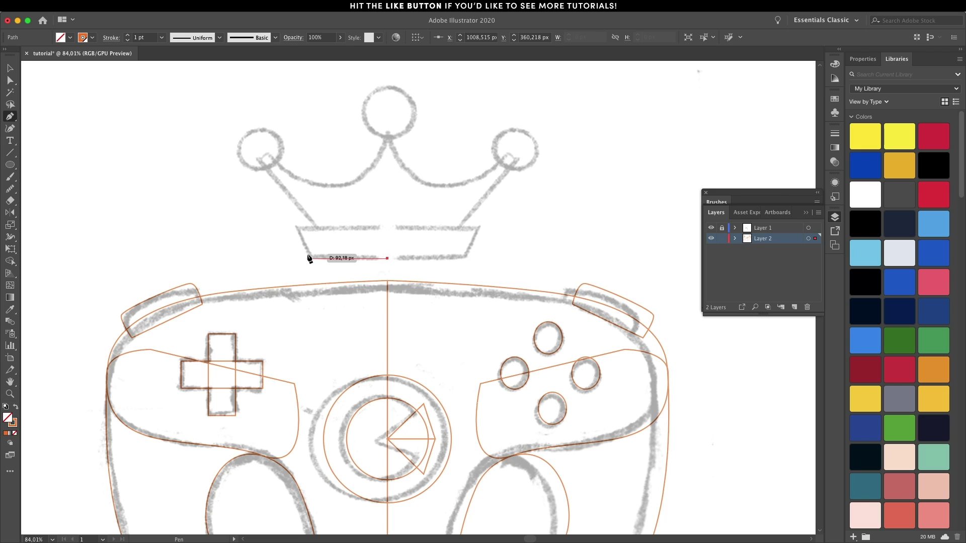
{"action": "left_click", "coordinate": [308, 258]}
{"action": "left_click", "coordinate": [293, 225]}
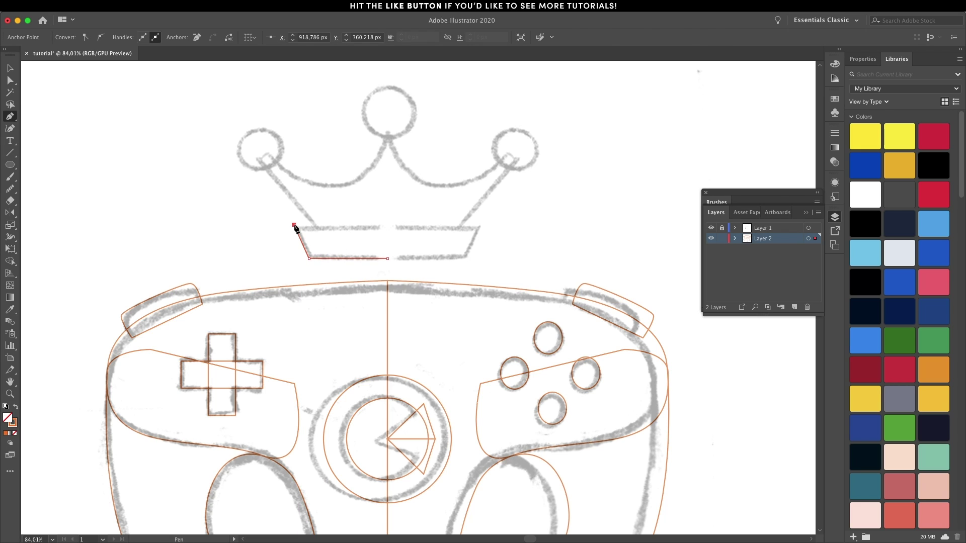
{"action": "left_click", "coordinate": [387, 225]}
{"action": "left_click", "coordinate": [388, 258]}
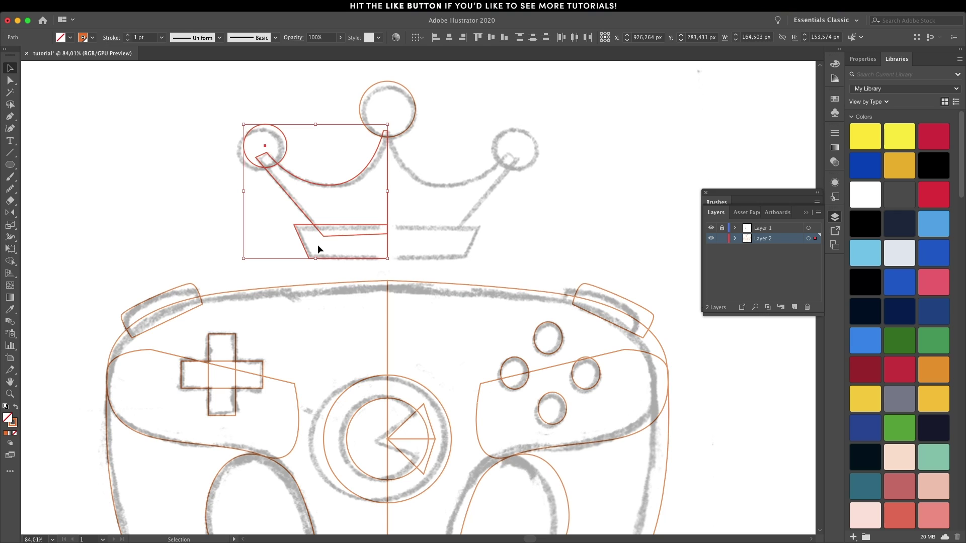
Reflect a copy of the crown's left-half shapes across the vertical centre line.
{"action": "key", "text": "o"}
{"action": "left_click_drag", "start_coordinate": [387, 211], "coordinate": [394, 243]}
{"action": "key", "text": "v"}
{"action": "left_click", "coordinate": [525, 233]}
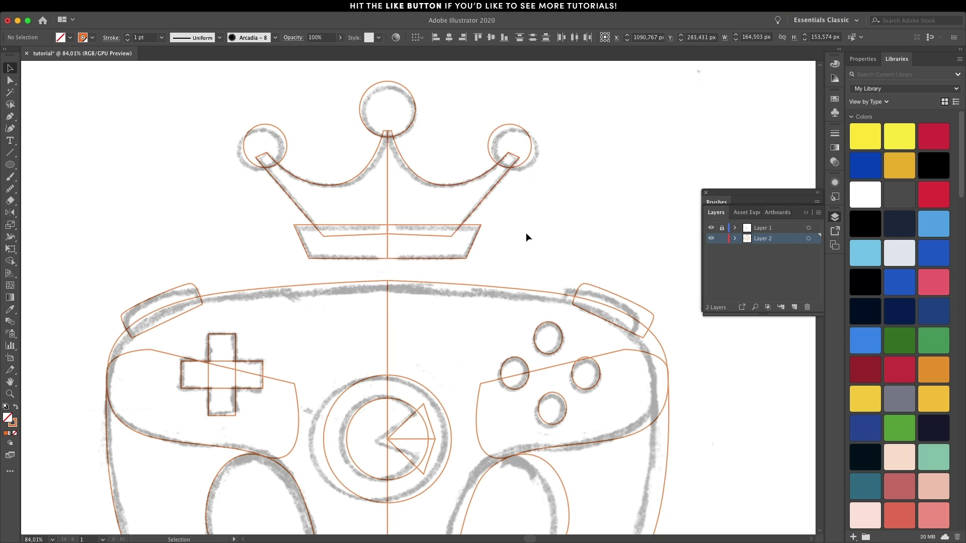
Merge the crown body's two halves with Shape Builder and cut the mouth wedge out of the central emblem's inner circle.
{"action": "key", "text": "super+0"}
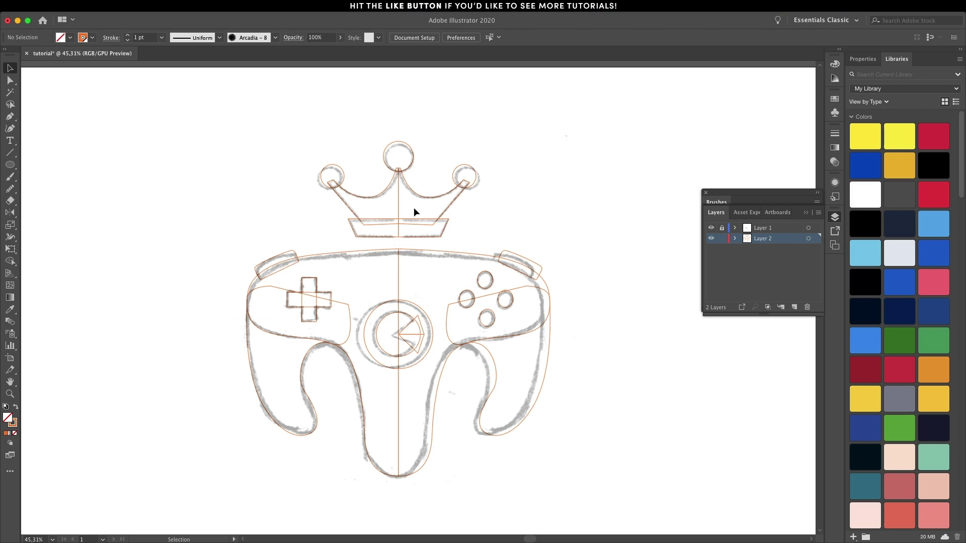
{"action": "left_click", "coordinate": [397, 206]}
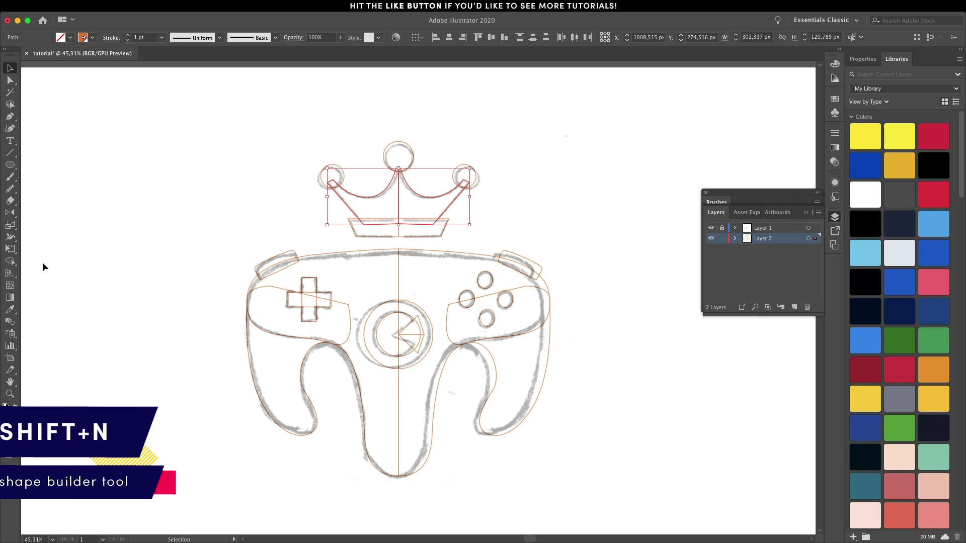
{"action": "left_click", "coordinate": [14, 266]}
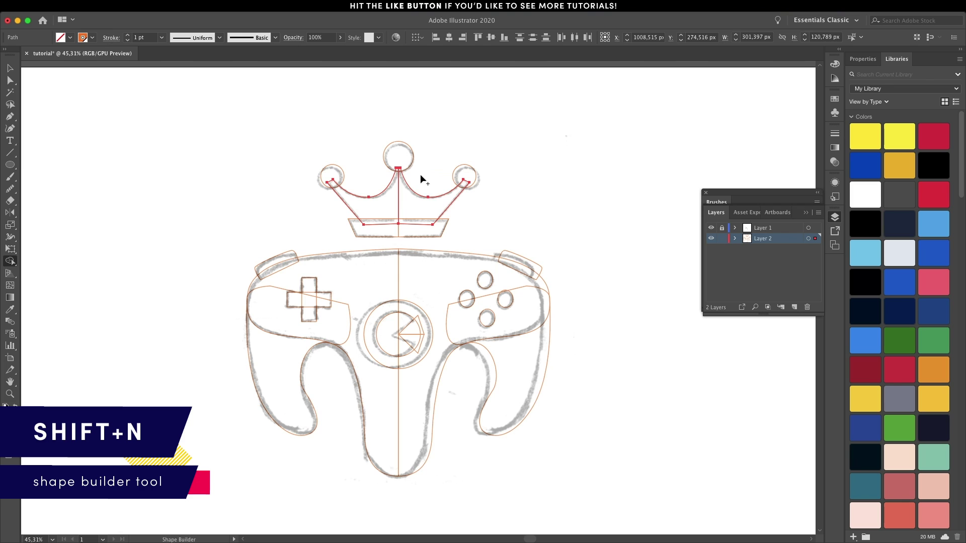
{"action": "left_click_drag", "start_coordinate": [391, 202], "coordinate": [412, 203]}
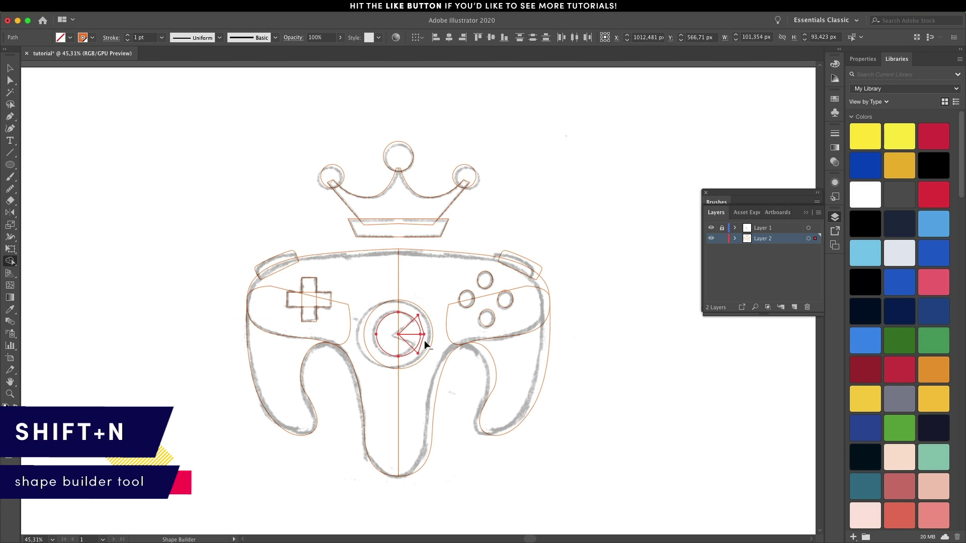
{"action": "left_click", "coordinate": [424, 331], "text": "alt"}
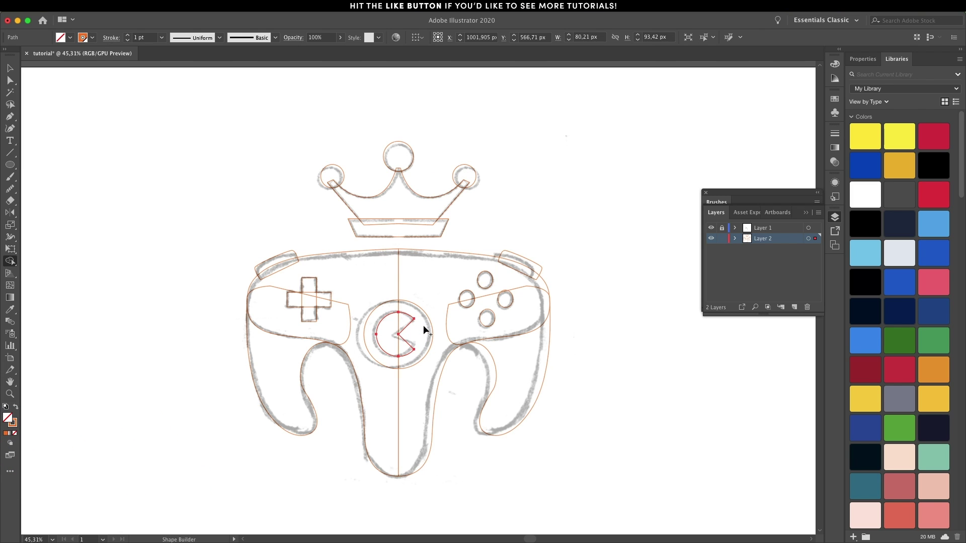
Swap fill and stroke on all traced shapes to give them an orange fill and no stroke.
{"action": "key", "text": "v"}
{"action": "key", "text": "super+a"}
{"action": "left_click", "coordinate": [16, 406]}
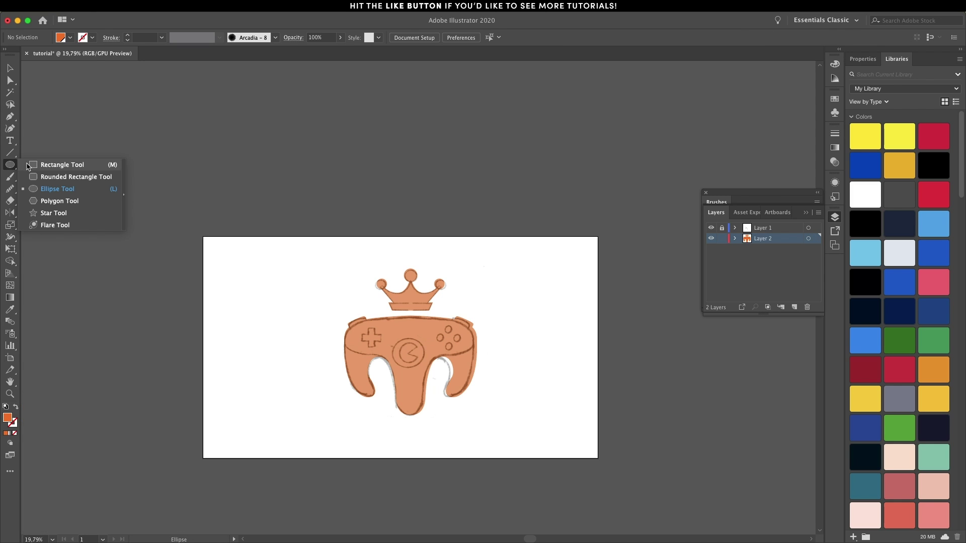
Draw a 1920 x 1080 px rectangle covering the artboard and send it to the back.
{"action": "left_click", "coordinate": [36, 166]}
{"action": "left_click_drag", "start_coordinate": [203, 237], "coordinate": [599, 459]}
{"action": "key", "text": "v"}
{"action": "right_click", "coordinate": [567, 349]}
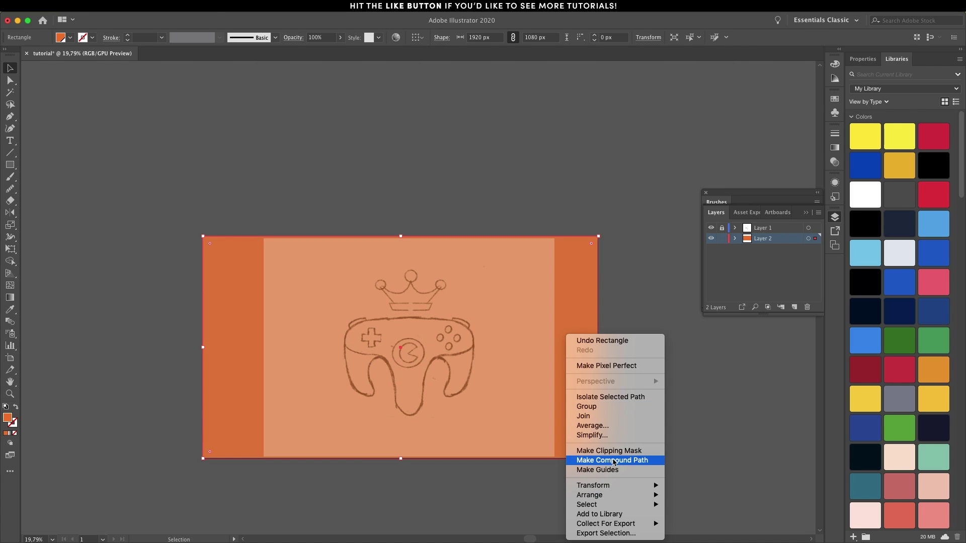
{"action": "mouse_move", "coordinate": [617, 498]}
{"action": "left_click", "coordinate": [701, 518]}
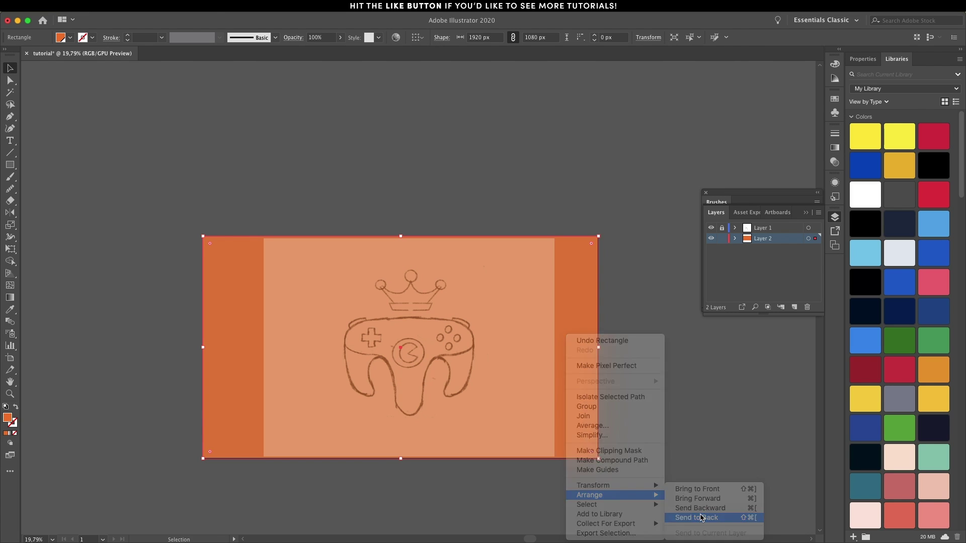
Fill the background rectangle with the dark green swatch.
{"action": "left_click", "coordinate": [835, 99]}
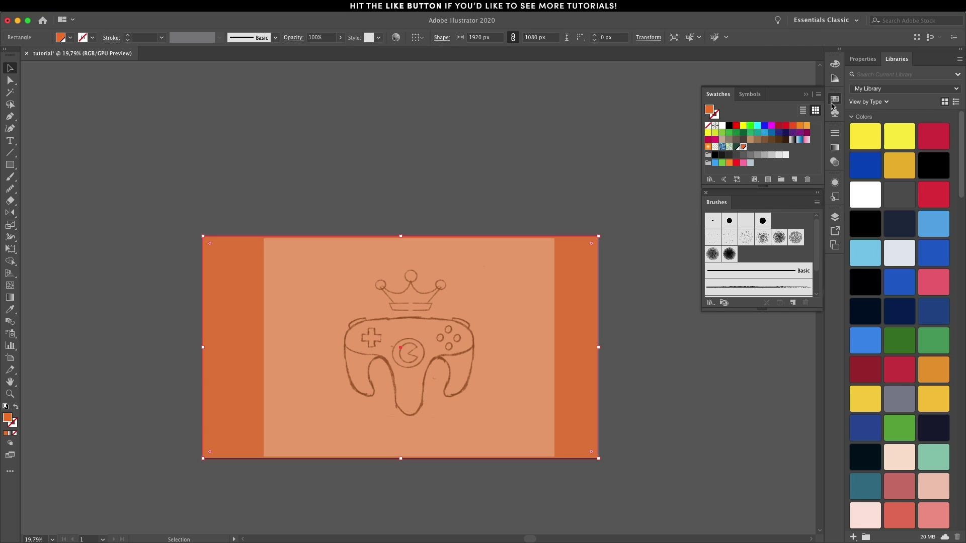
{"action": "left_click", "coordinate": [737, 147]}
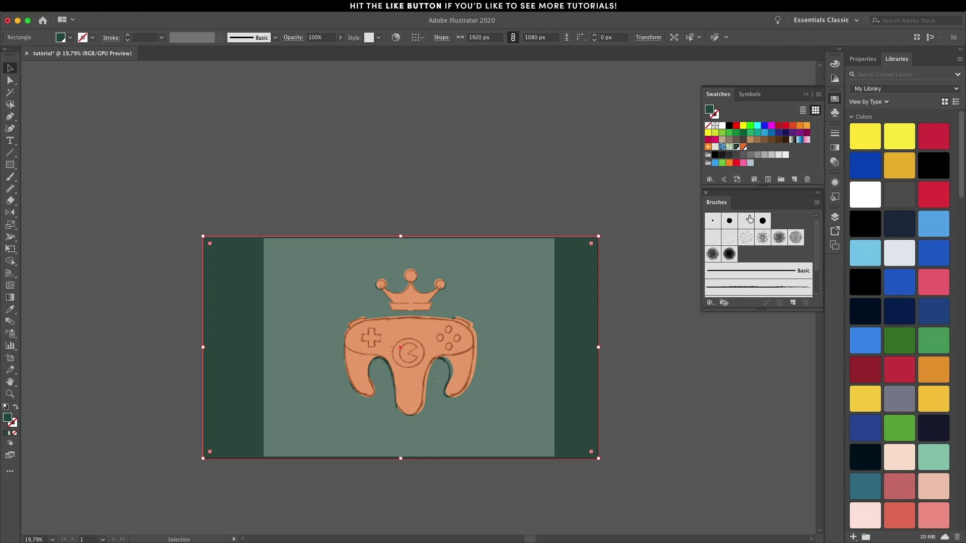
Lock the background rectangle inside Layer 2 and hide the sketch on Layer 1.
{"action": "left_click", "coordinate": [836, 216]}
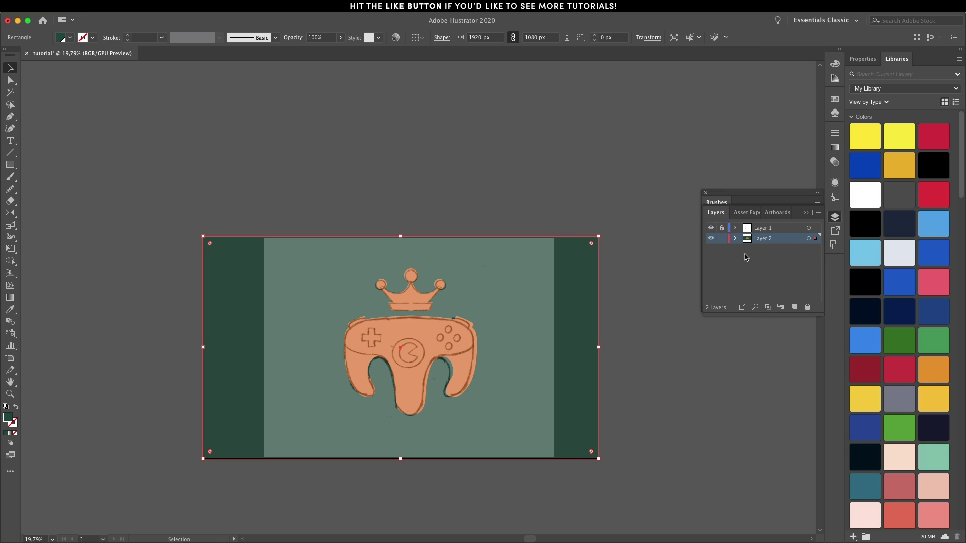
{"action": "left_click", "coordinate": [735, 240]}
{"action": "left_click", "coordinate": [723, 260]}
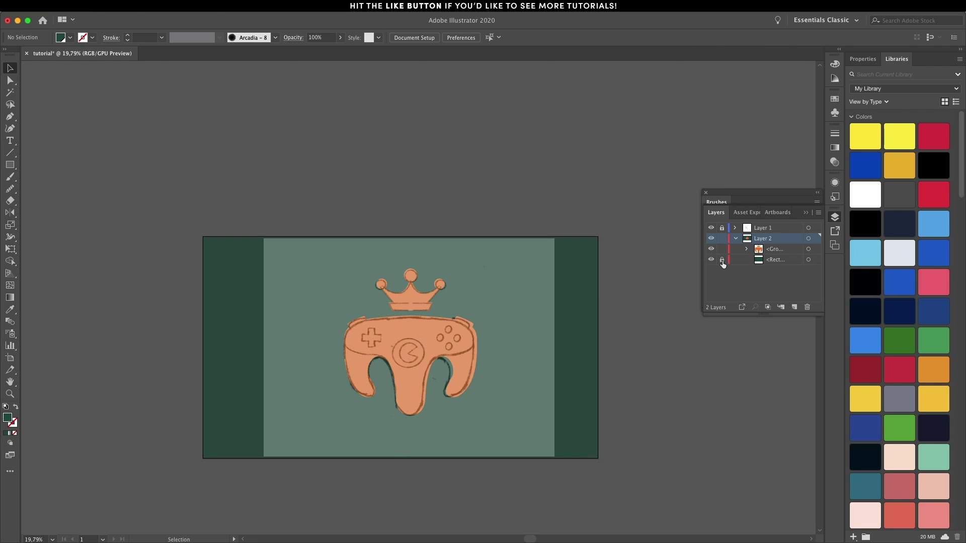
{"action": "left_click", "coordinate": [711, 228]}
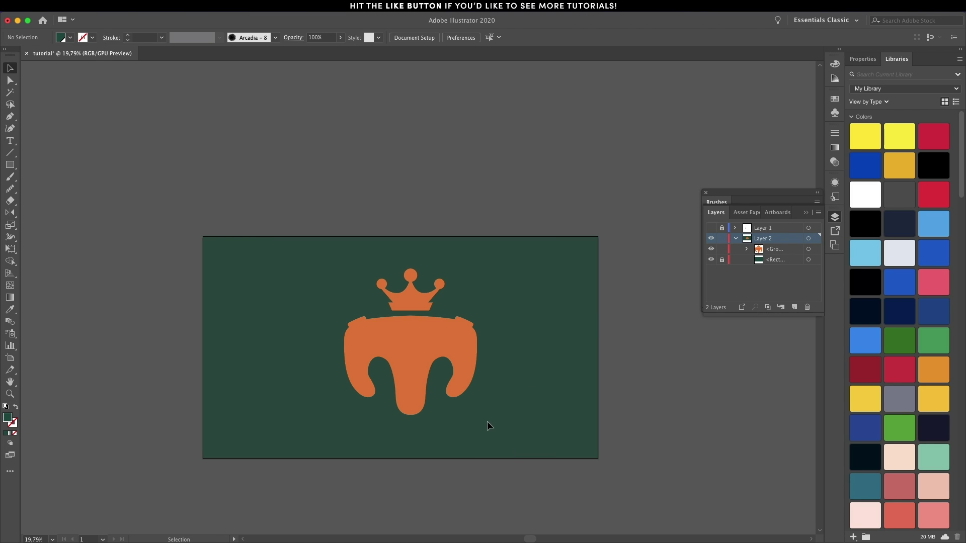
Isolate the artwork group and fill the controller's main body with white.
{"action": "scroll", "coordinate": [443, 434], "scroll_direction": "up", "scroll_amount": 5}
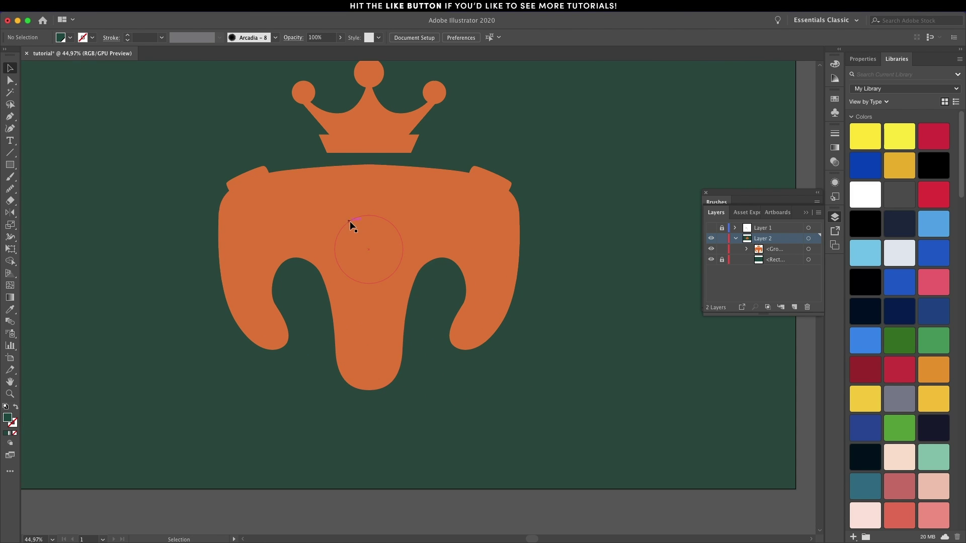
{"action": "left_click", "coordinate": [382, 219]}
{"action": "double_click", "coordinate": [388, 218]}
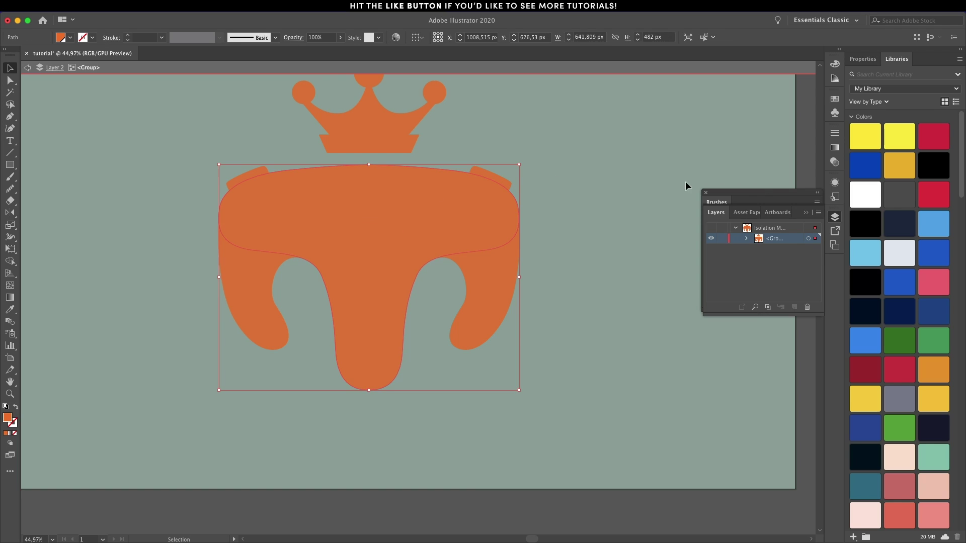
{"action": "left_click", "coordinate": [836, 103]}
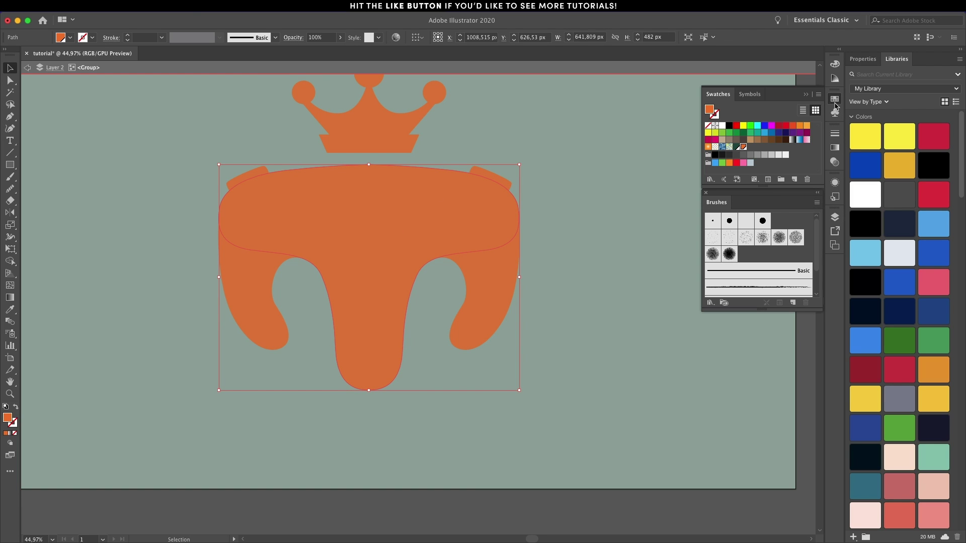
{"action": "left_click", "coordinate": [723, 127]}
Fill both controller grips with black and arrange them behind the white body.
{"action": "left_click", "coordinate": [473, 272]}
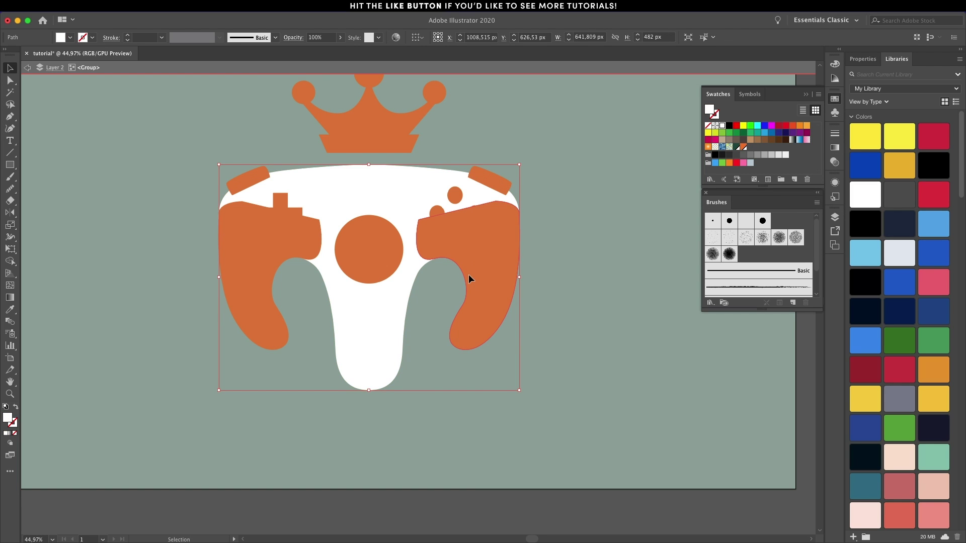
{"action": "left_click", "coordinate": [234, 318], "text": "shift"}
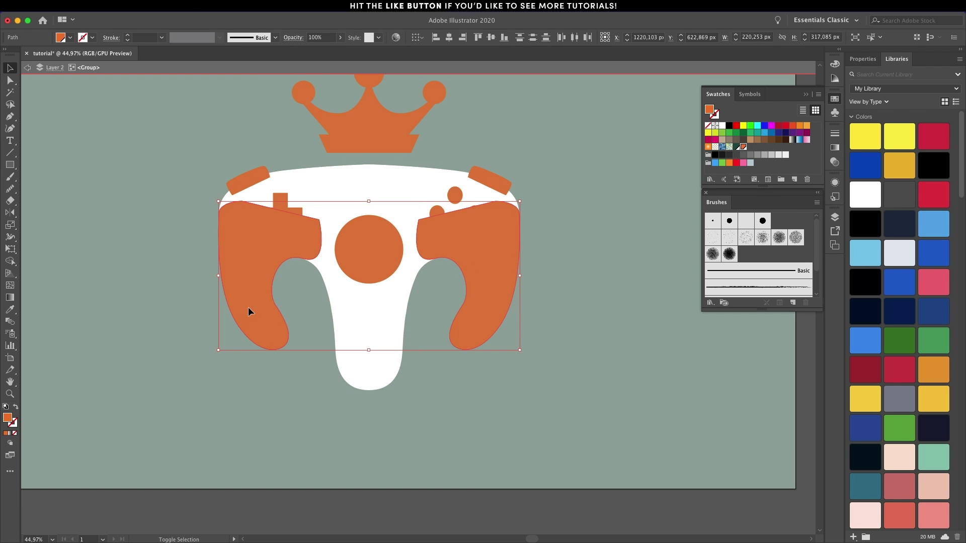
{"action": "left_click", "coordinate": [729, 127]}
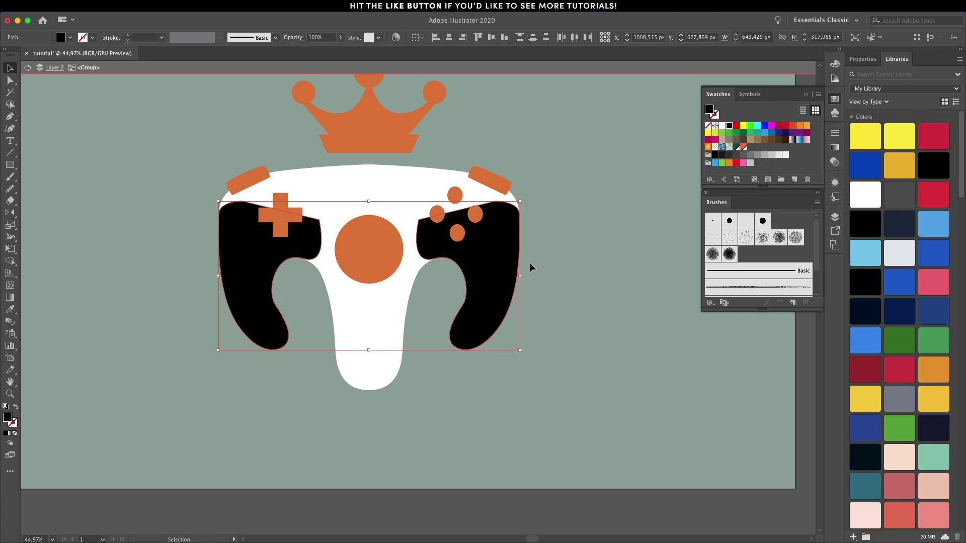
{"action": "key", "text": "super+bracketleft"}
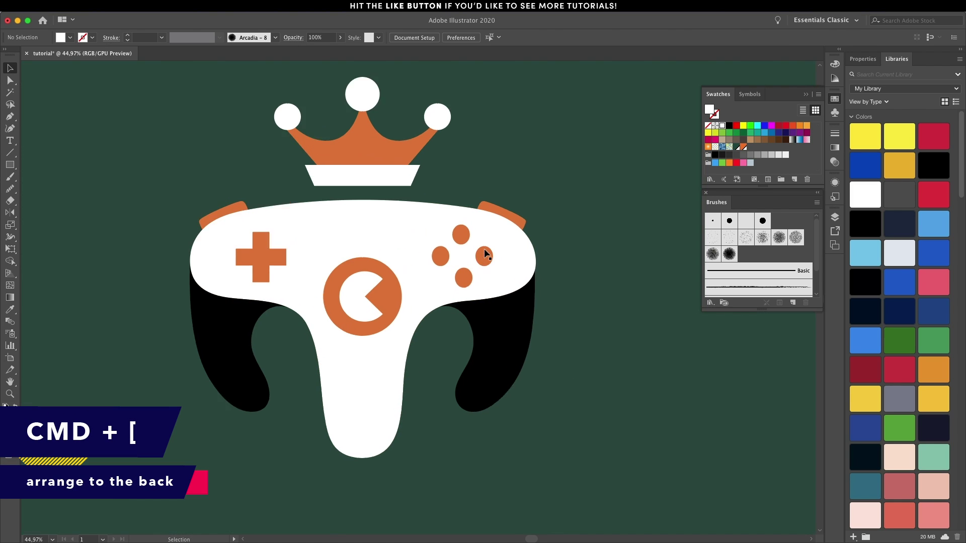
Nudge anchor points of the action buttons and D-pad bars with Direct Selection to make their shapes slightly irregular.
{"action": "scroll", "coordinate": [484, 248], "scroll_direction": "up", "scroll_amount": 3}
{"action": "left_click", "coordinate": [453, 222]}
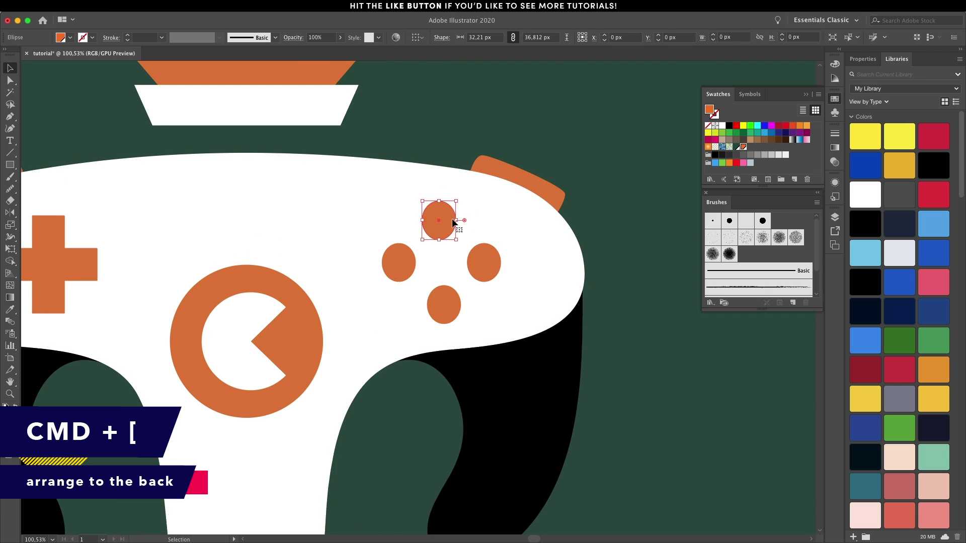
{"action": "key", "text": "a"}
{"action": "left_click_drag", "start_coordinate": [439, 240], "coordinate": [436, 238]}
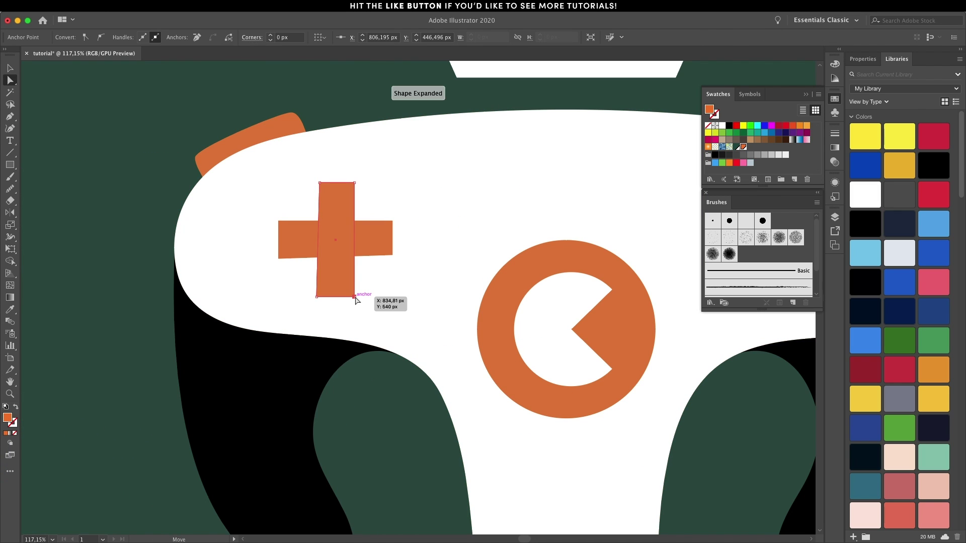
{"action": "left_click_drag", "start_coordinate": [356, 298], "coordinate": [356, 300]}
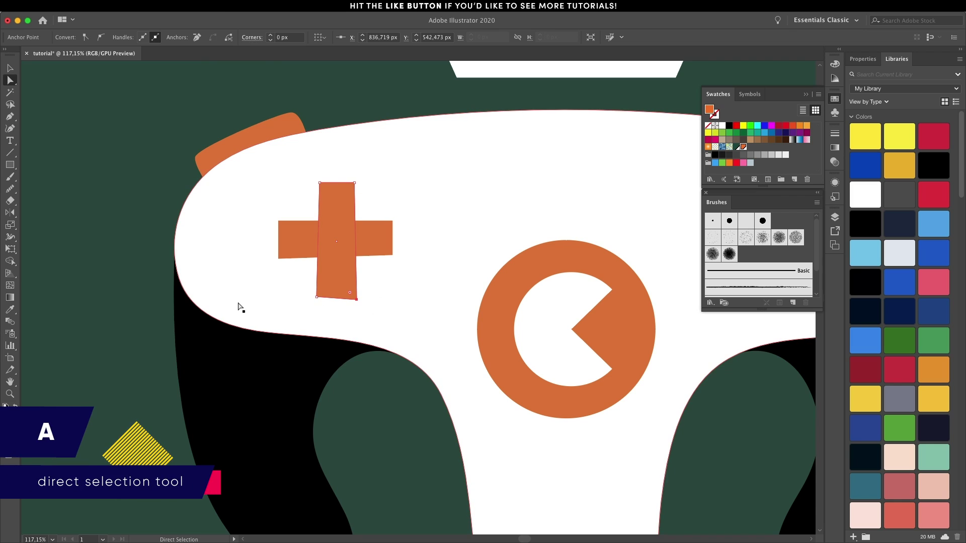
{"action": "key", "text": "v"}
{"action": "key", "text": "super+0"}
{"action": "left_click", "coordinate": [186, 362]}
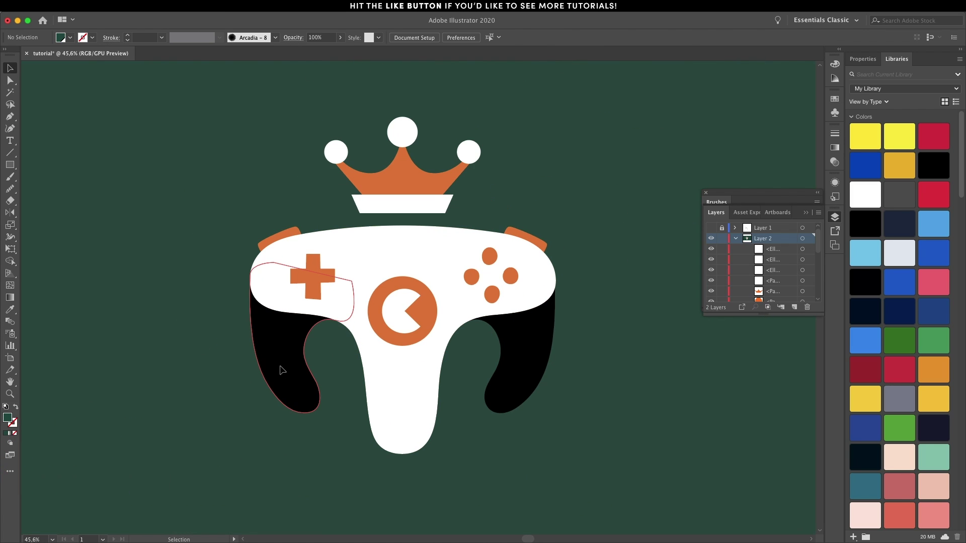
Set the left black grip to Draw Inside and draw a curved Pen path along the white body's lower edge across it.
{"action": "left_click", "coordinate": [281, 370]}
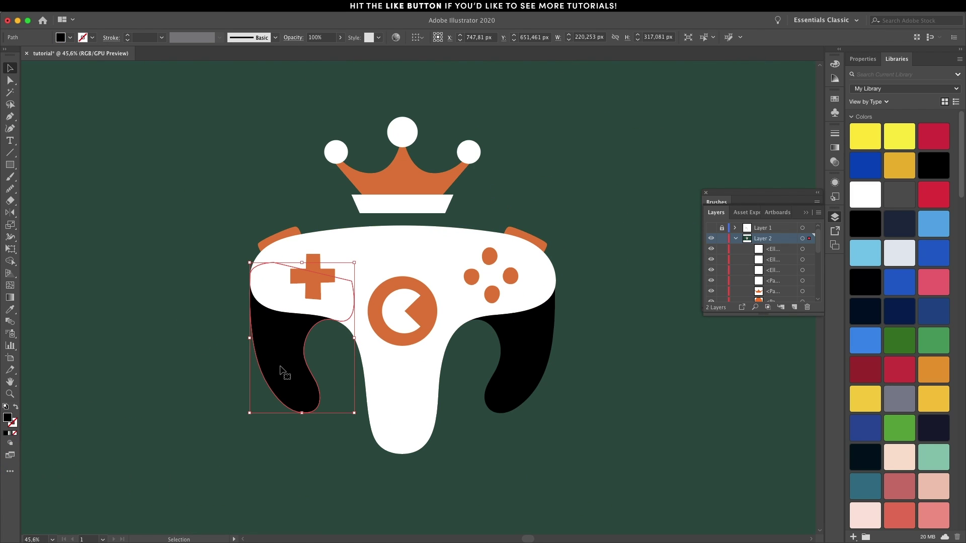
{"action": "left_click", "coordinate": [10, 445]}
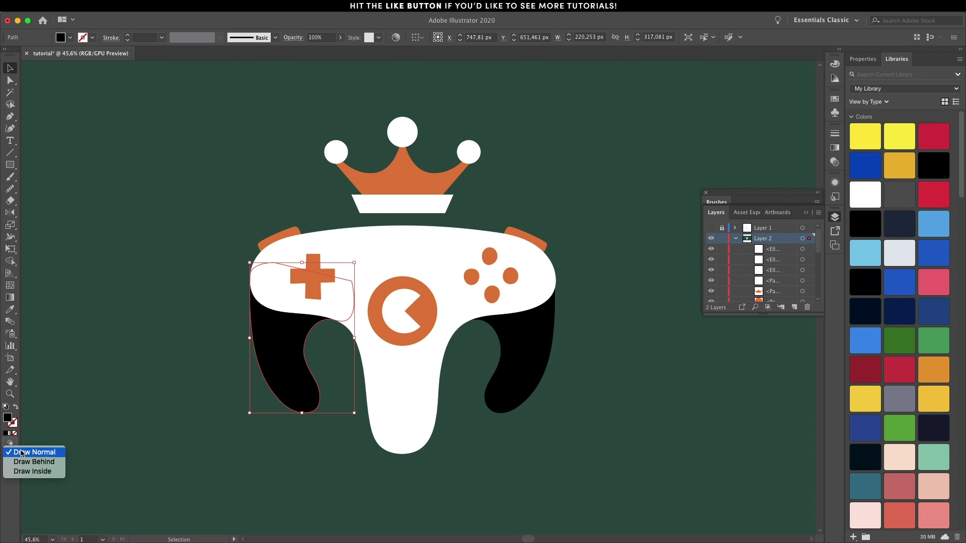
{"action": "left_click", "coordinate": [36, 472]}
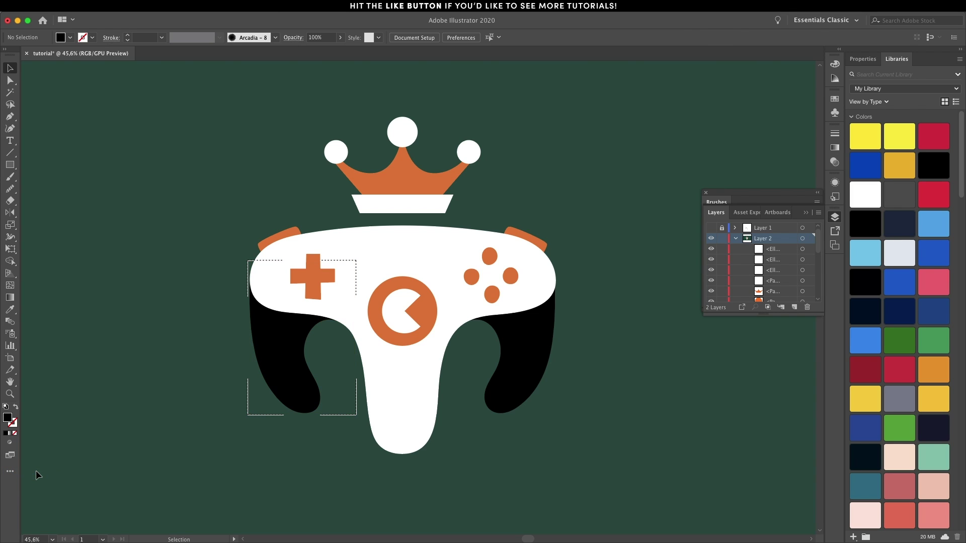
{"action": "left_click", "coordinate": [10, 117]}
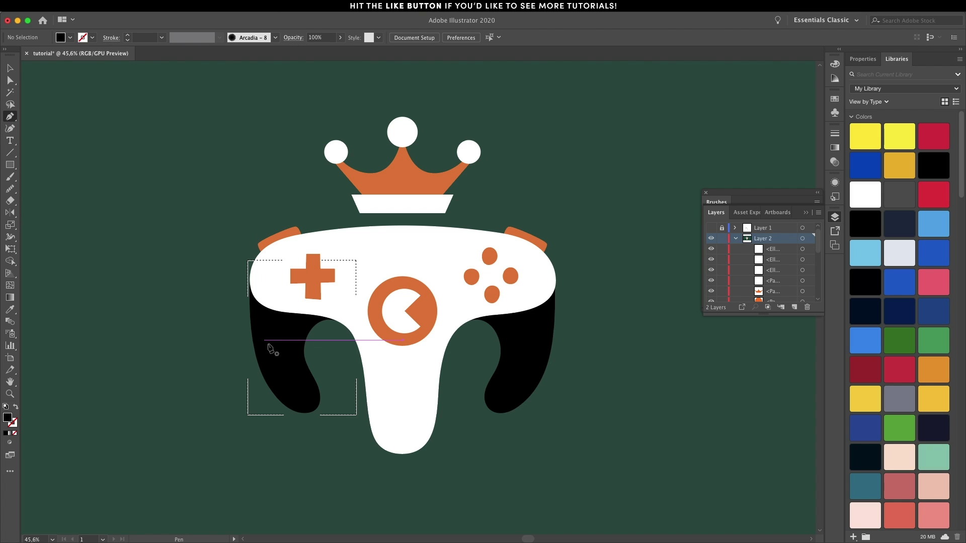
{"action": "left_click", "coordinate": [248, 218]}
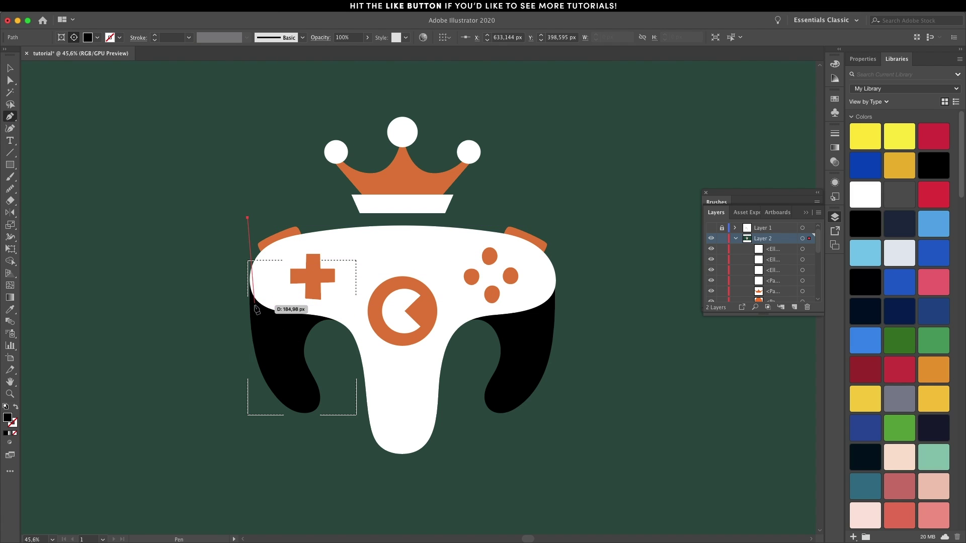
{"action": "left_click_drag", "start_coordinate": [258, 305], "coordinate": [361, 330]}
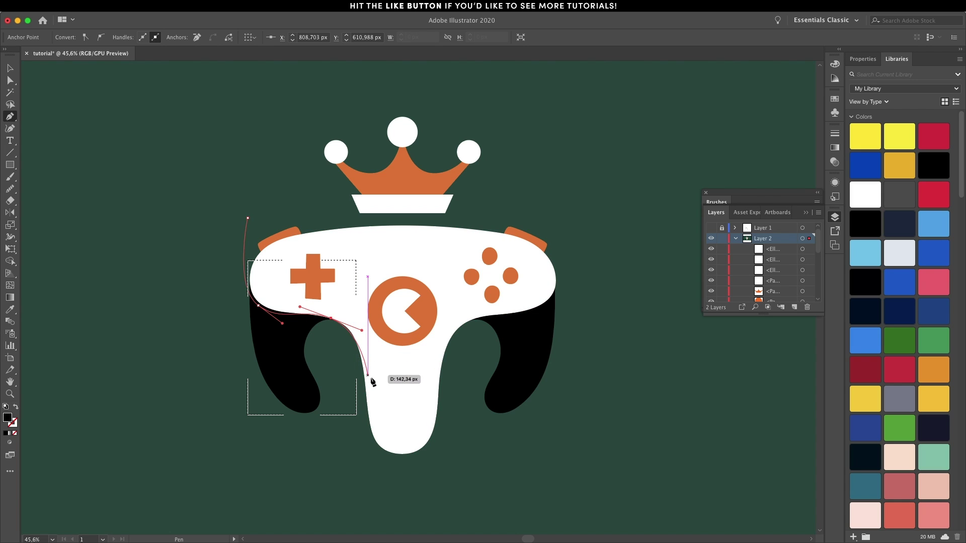
{"action": "left_click", "coordinate": [367, 399]}
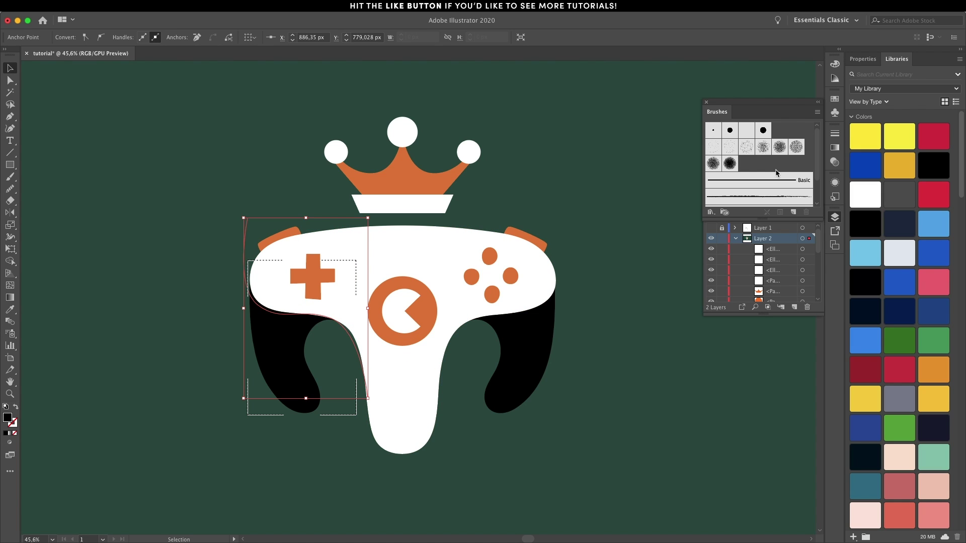
Give the path in the left grip no fill and a dark green stroke with the Arcadia - 4 grain brush.
{"action": "left_click", "coordinate": [763, 147]}
{"action": "left_click", "coordinate": [15, 433]}
{"action": "left_click", "coordinate": [834, 98]}
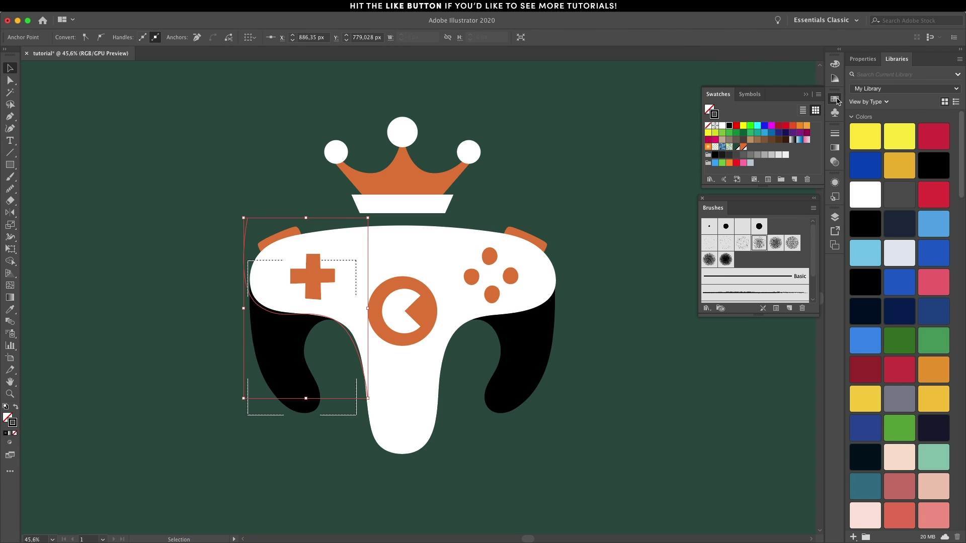
{"action": "left_click", "coordinate": [737, 147]}
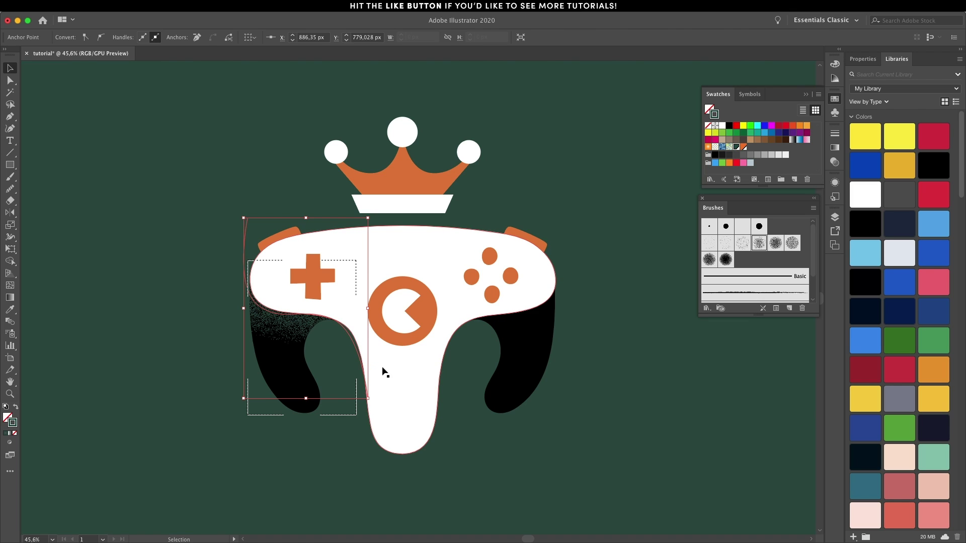
Try two other grain brushes on the left grip's path, return to Arcadia - 4 and rotate the path slightly clockwise.
{"action": "left_click", "coordinate": [777, 244]}
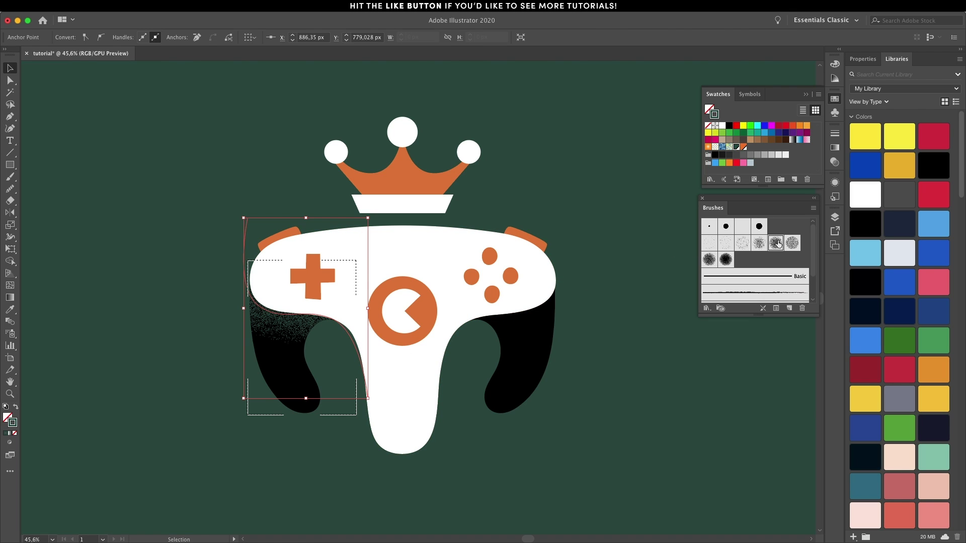
{"action": "left_click", "coordinate": [793, 244]}
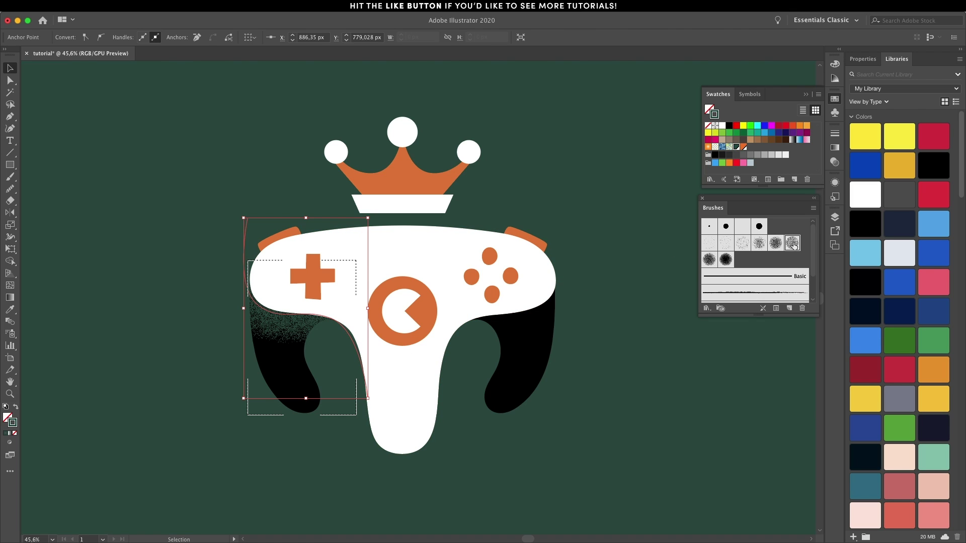
{"action": "left_click", "coordinate": [759, 244]}
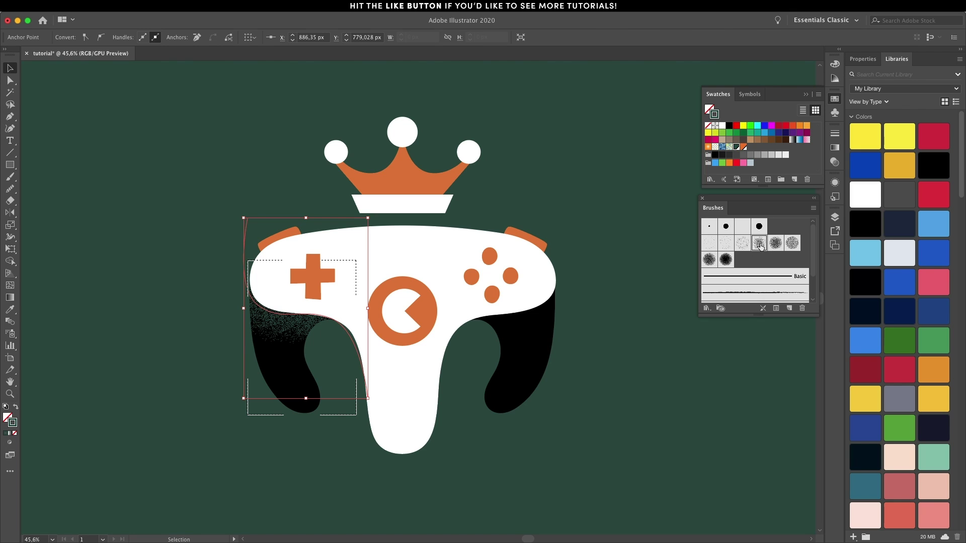
{"action": "left_click_drag", "start_coordinate": [373, 217], "coordinate": [378, 222]}
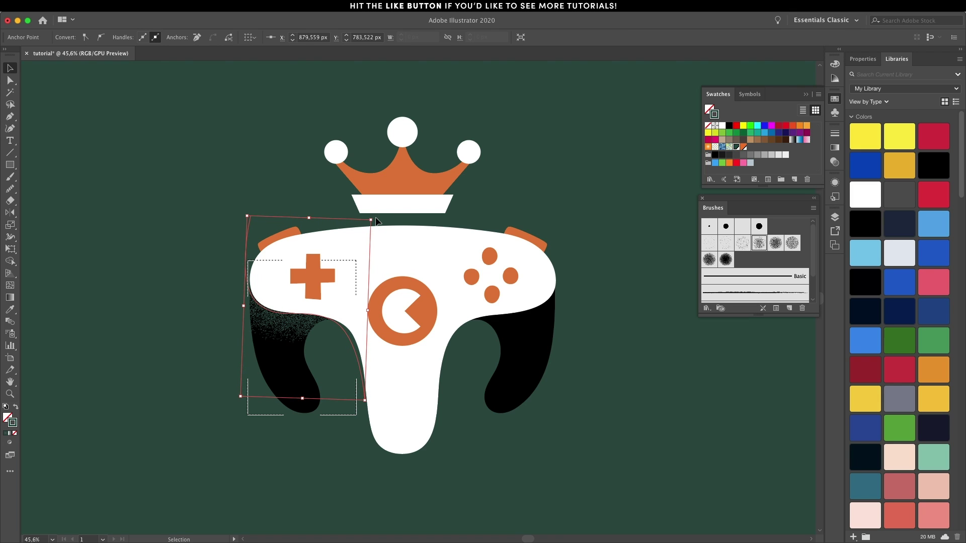
Draw a second grain-brushed Pen path curving around the lower tip of the left grip.
{"action": "key", "text": "p"}
{"action": "left_click", "coordinate": [365, 401]}
{"action": "left_click", "coordinate": [341, 394]}
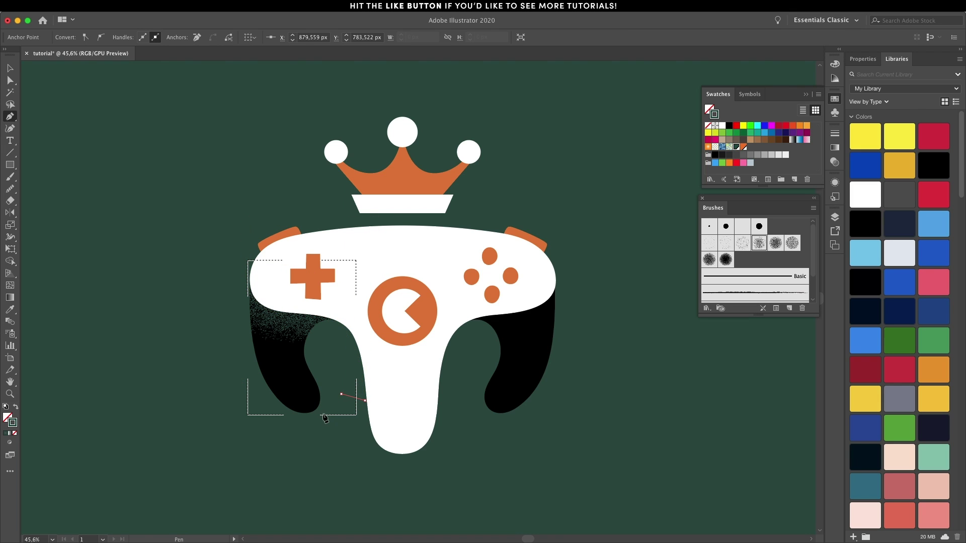
{"action": "left_click_drag", "start_coordinate": [309, 425], "coordinate": [291, 427]}
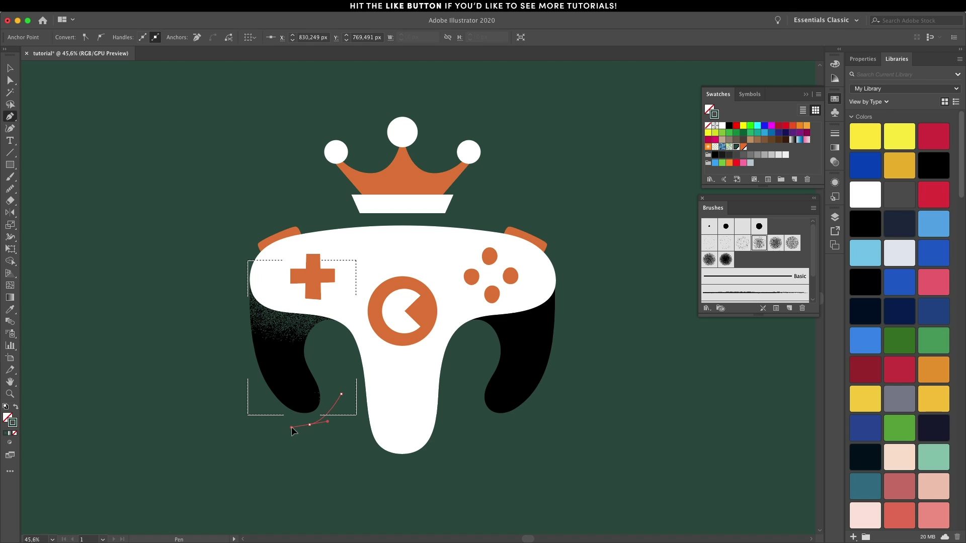
{"action": "left_click", "coordinate": [264, 399]}
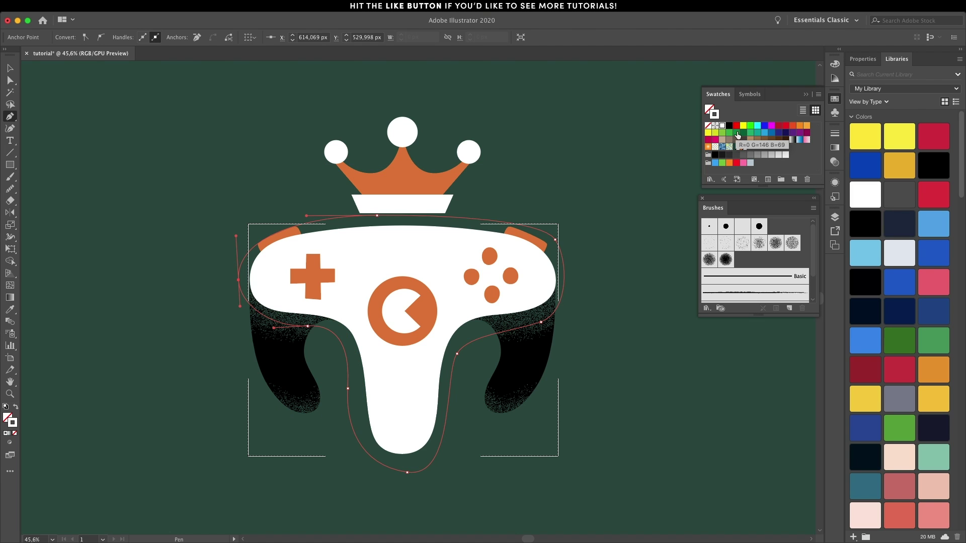
Apply a dark green Arcadia - 3 grain stroke to the path around the white body and move its anchor points outward.
{"action": "left_click", "coordinate": [737, 147]}
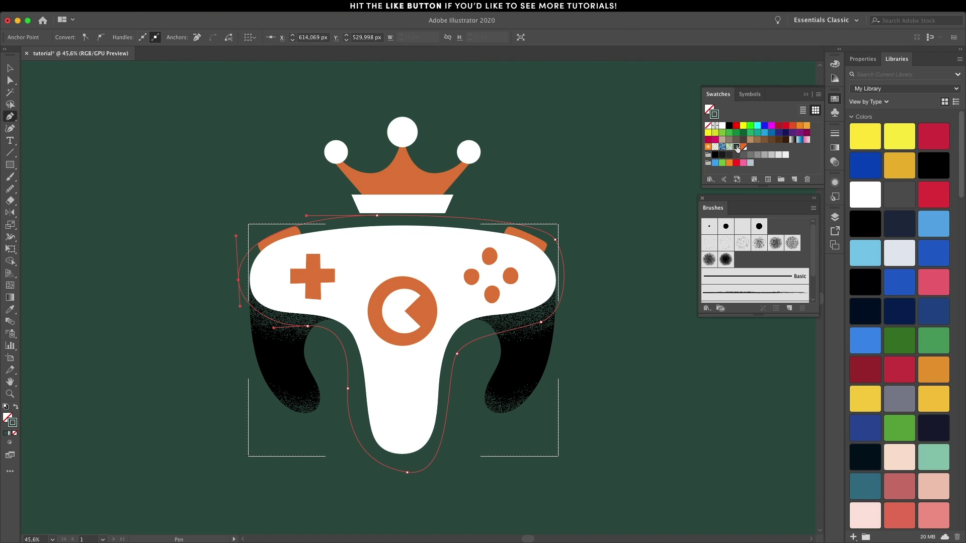
{"action": "left_click", "coordinate": [743, 244]}
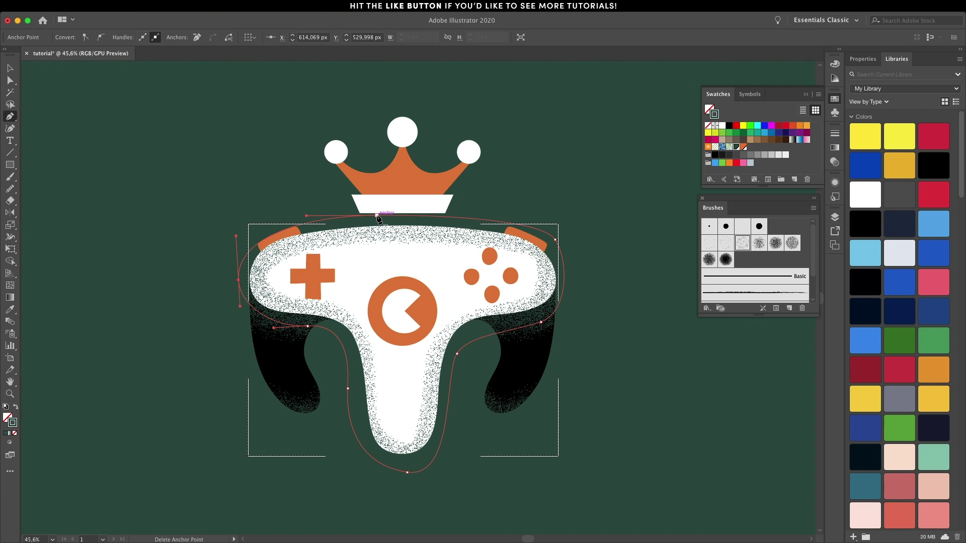
{"action": "key", "text": "a"}
{"action": "left_click_drag", "start_coordinate": [377, 217], "coordinate": [377, 198]}
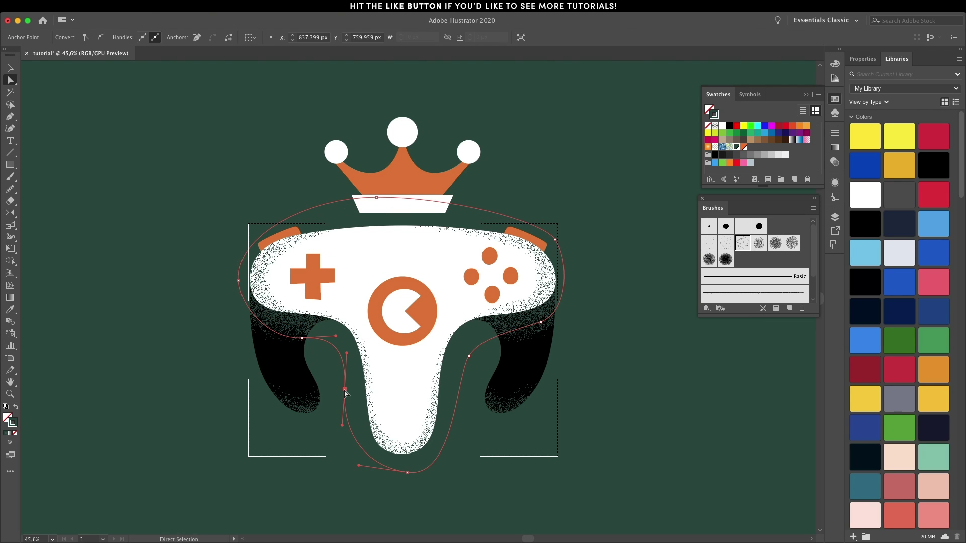
{"action": "left_click", "coordinate": [239, 280]}
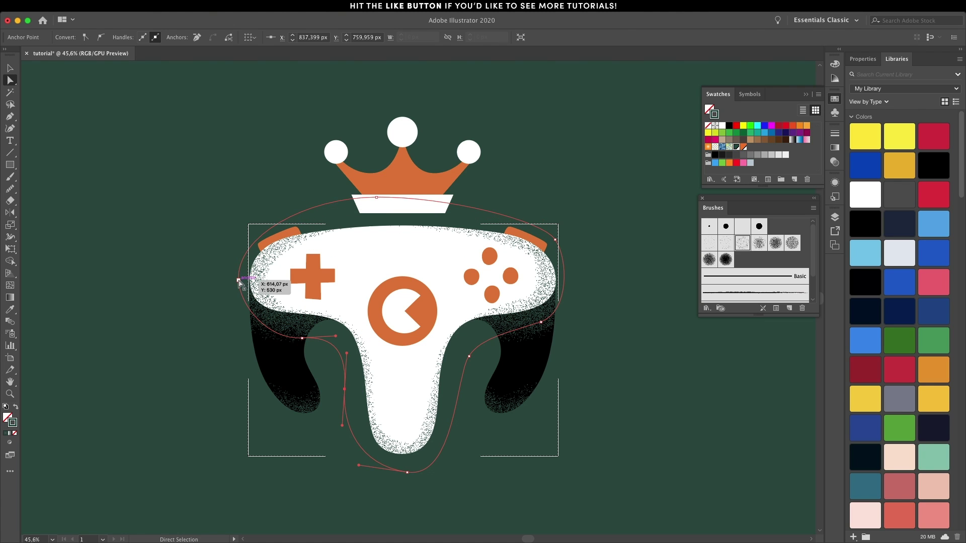
{"action": "left_click_drag", "start_coordinate": [239, 283], "coordinate": [235, 277]}
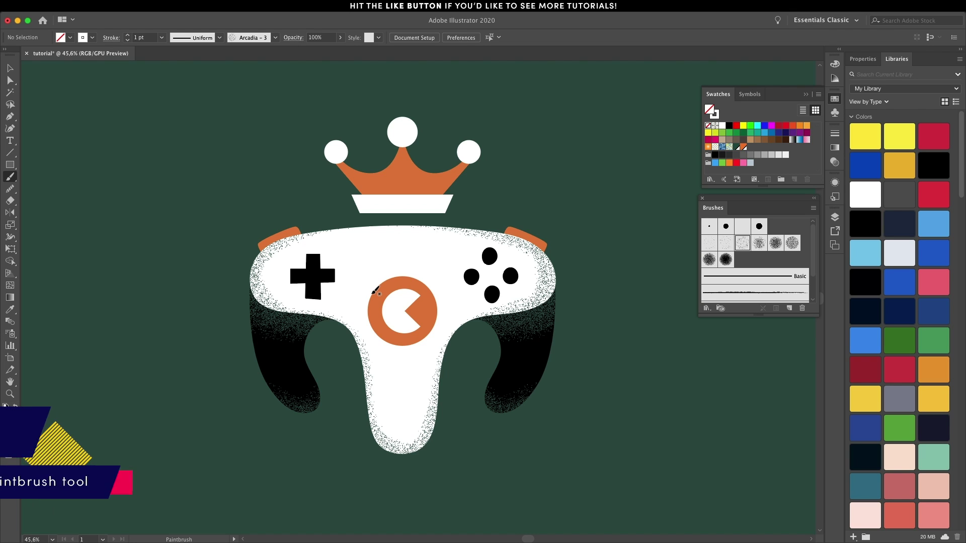
Paint white Arcadia - 3 grain along the orange circle's upper edge and orange Arcadia - 4 grain inside the white Pac-Man shape.
{"action": "mouse_move", "coordinate": [375, 286]}
{"action": "left_mouse_down"}
{"action": "mouse_move", "coordinate": [399, 276]}
{"action": "mouse_move", "coordinate": [441, 290]}
{"action": "left_mouse_up"}
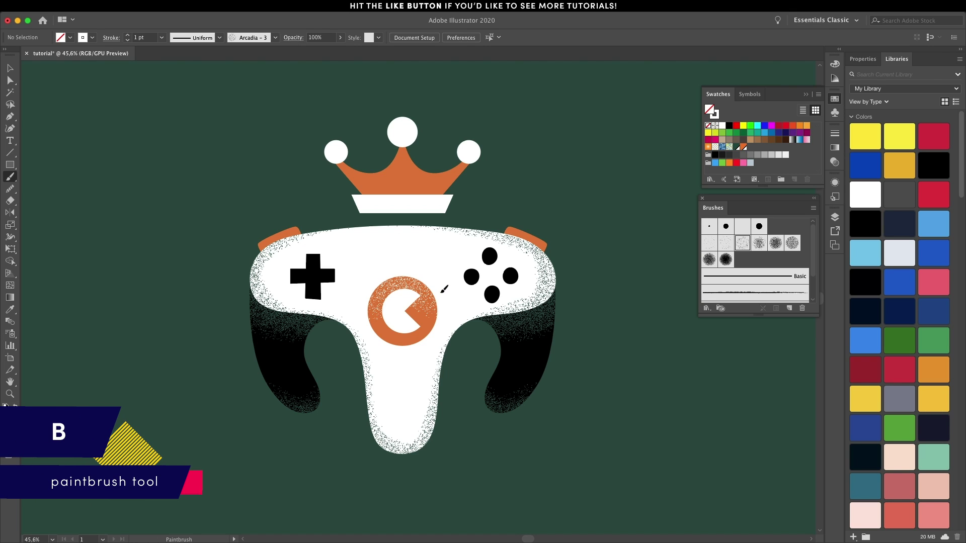
{"action": "key", "text": "v"}
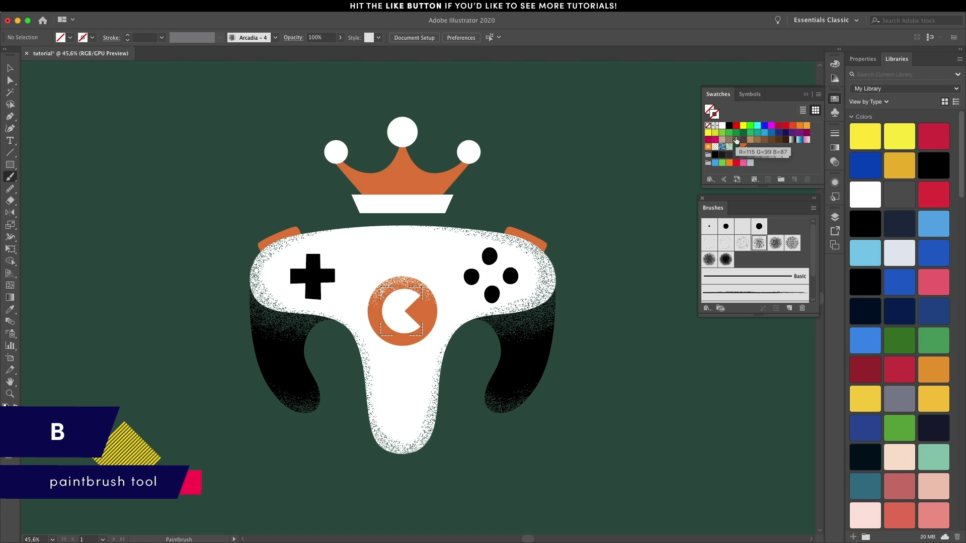
{"action": "left_click", "coordinate": [744, 146]}
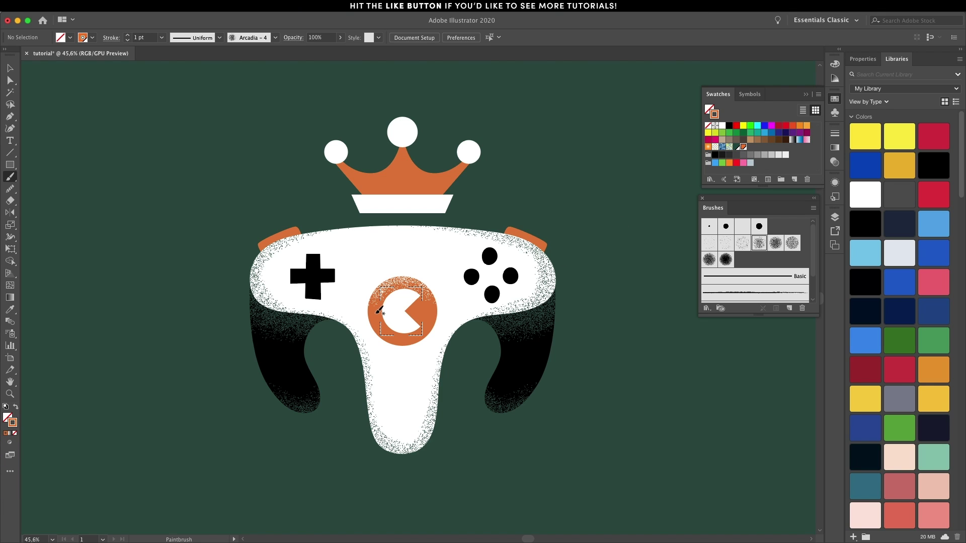
{"action": "left_click_drag", "start_coordinate": [434, 324], "coordinate": [437, 321]}
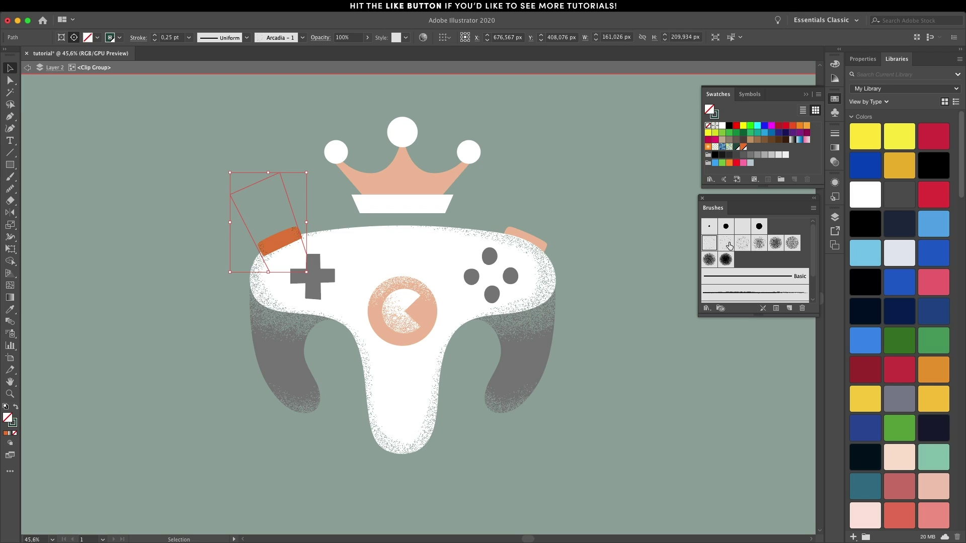
Shade the ends of the crown's white base band with the dark green Arcadia - 6 grain brush.
{"action": "left_click", "coordinate": [728, 244]}
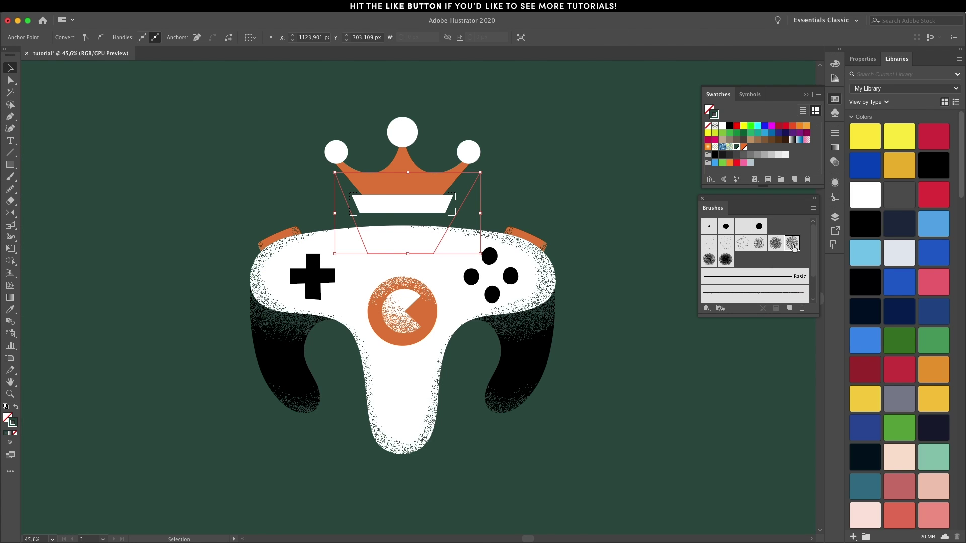
{"action": "left_click", "coordinate": [793, 244]}
Set the orange crown to Draw Inside and draw a downward-bowed Pen curve from its left tip to its right tip.
{"action": "left_click", "coordinate": [419, 181]}
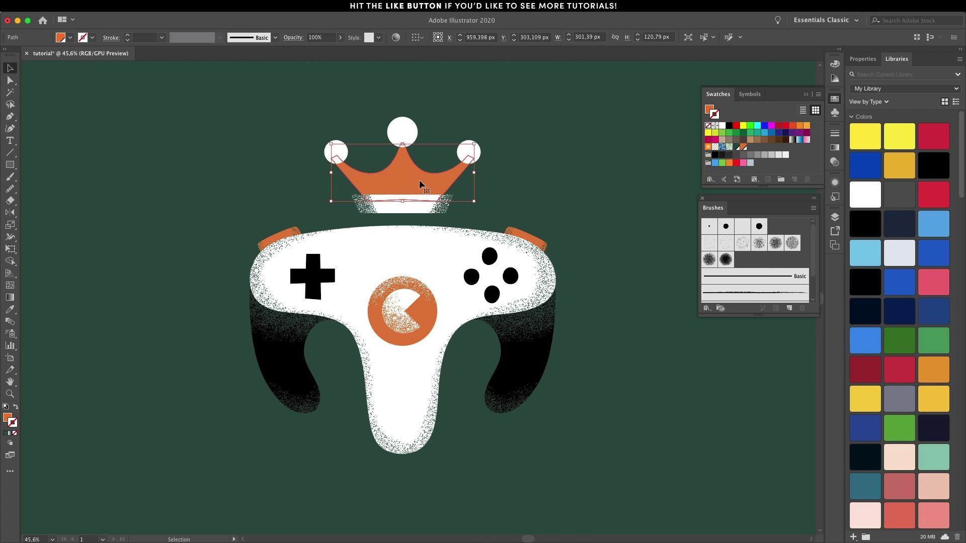
{"action": "left_click", "coordinate": [9, 443]}
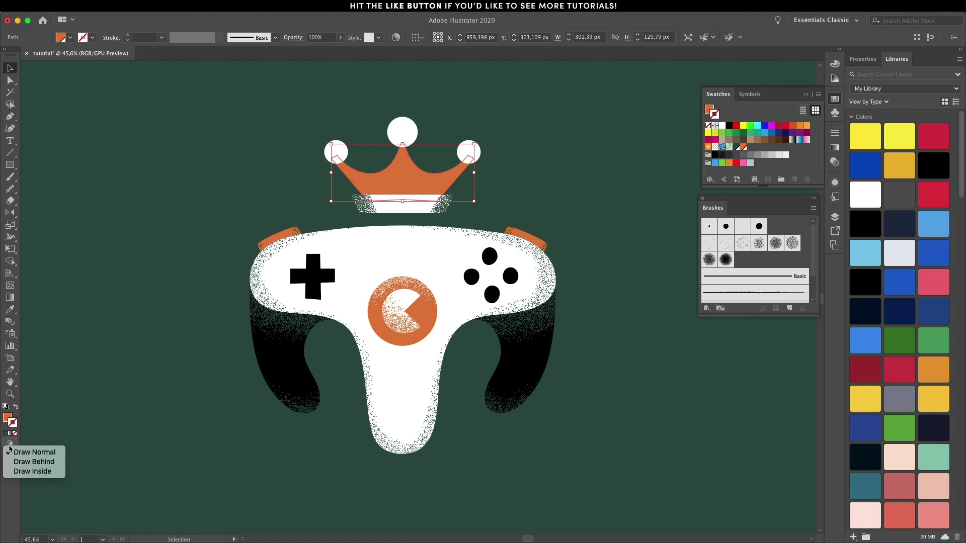
{"action": "left_click", "coordinate": [27, 471]}
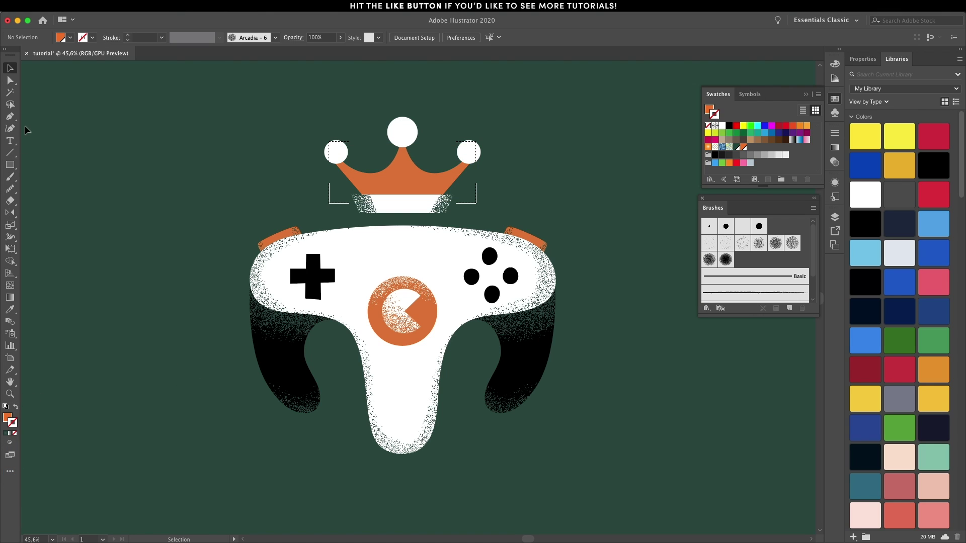
{"action": "left_click", "coordinate": [10, 116]}
{"action": "left_click", "coordinate": [320, 152]}
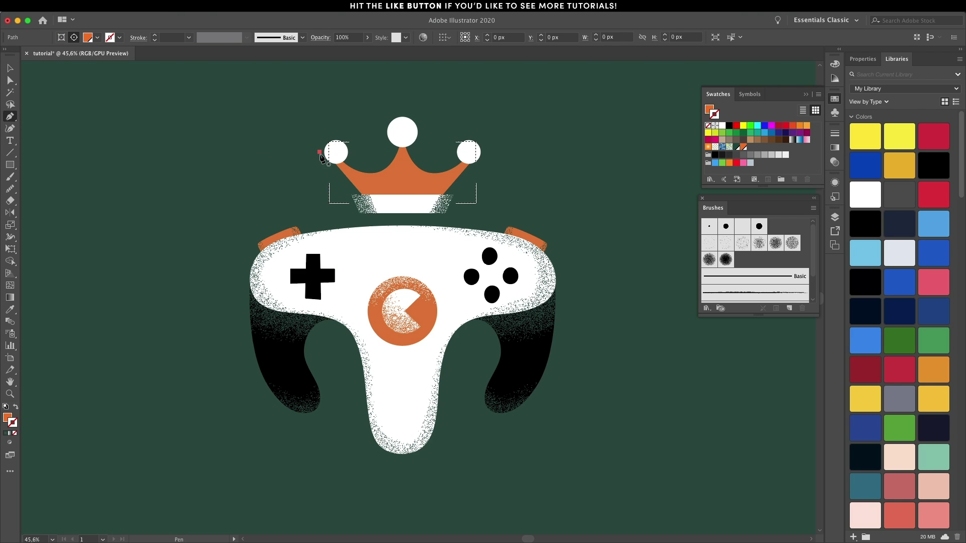
{"action": "left_click_drag", "start_coordinate": [403, 200], "coordinate": [467, 200]}
{"action": "left_click_drag", "start_coordinate": [486, 165], "coordinate": [486, 163]}
Give the crown's curve no fill and a dark green Arcadia - 7 grain stroke, and leave Draw Inside mode.
{"action": "key", "text": "v"}
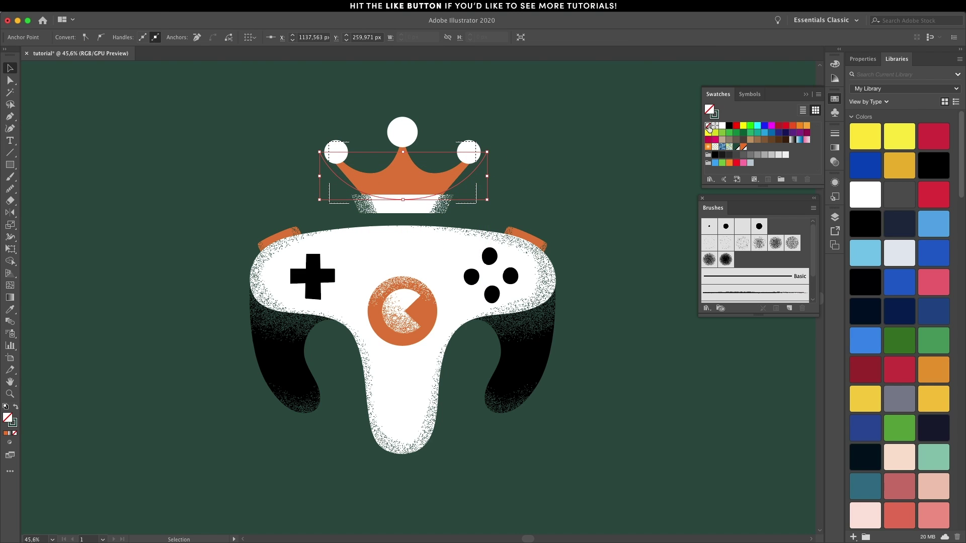
{"action": "key", "text": "shift+x"}
{"action": "left_click", "coordinate": [709, 260]}
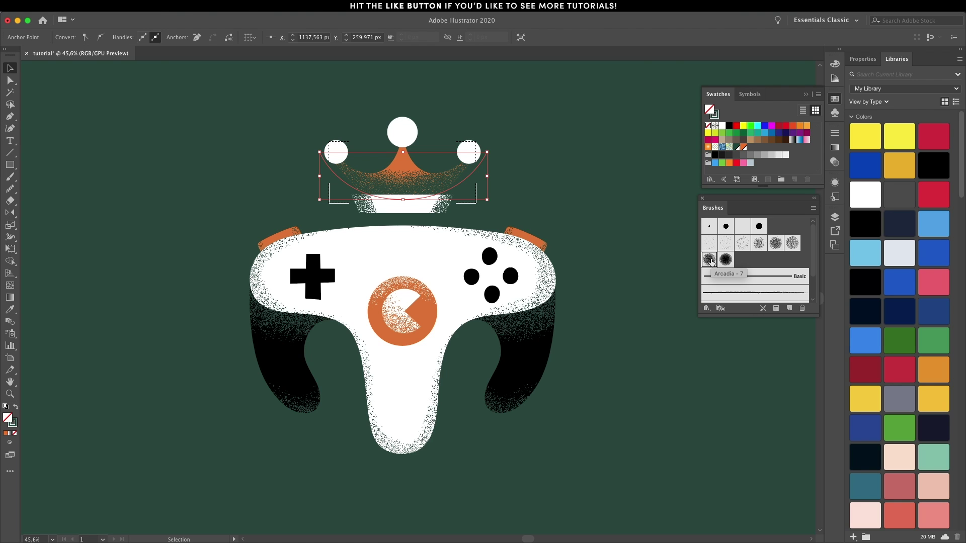
{"action": "double_click", "coordinate": [467, 176]}
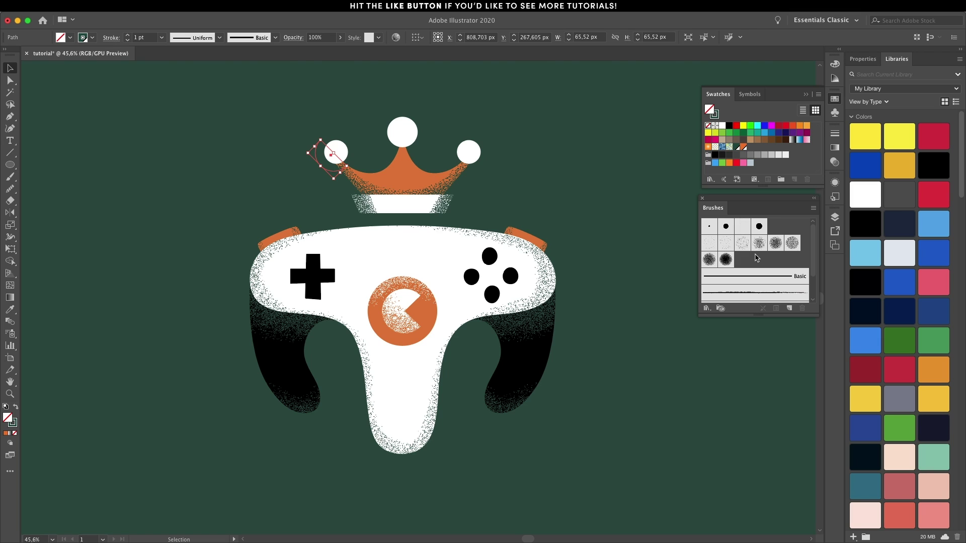
Shade the crown's three balls with 0.5 pt dark green Arcadia - 3 strokes and add white Arcadia - 1 grain to the D-pad.
{"action": "left_click", "coordinate": [743, 245]}
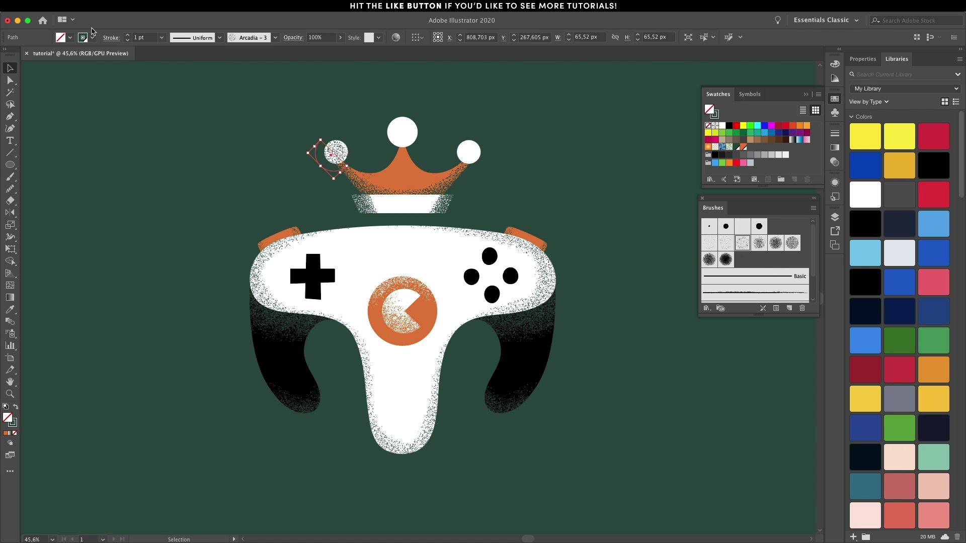
{"action": "left_click", "coordinate": [127, 41]}
{"action": "mouse_move", "coordinate": [490, 157]}
{"action": "left_mouse_down"}
{"action": "mouse_move", "coordinate": [419, 144]}
{"action": "mouse_move", "coordinate": [430, 157]}
{"action": "mouse_move", "coordinate": [415, 143]}
{"action": "left_mouse_up"}
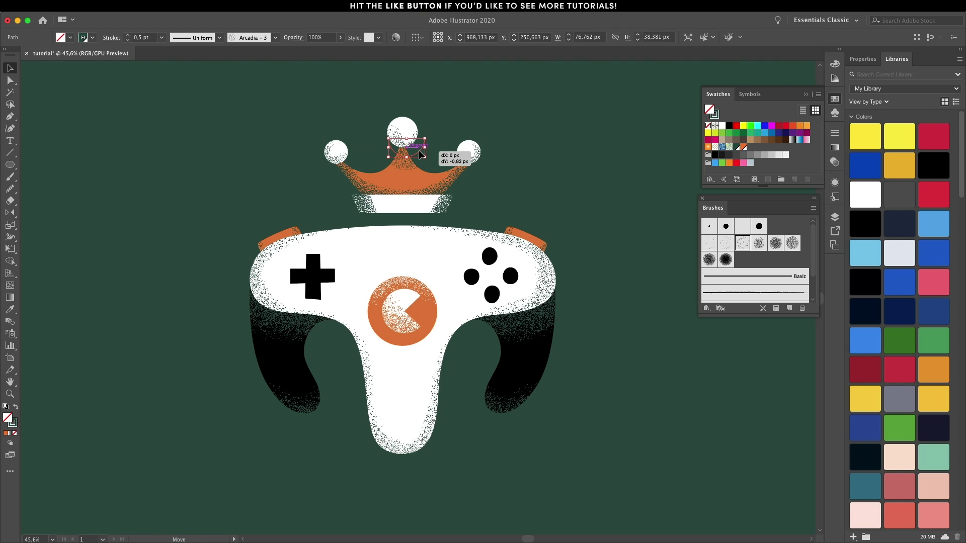
{"action": "left_click", "coordinate": [460, 125]}
{"action": "key", "text": "b"}
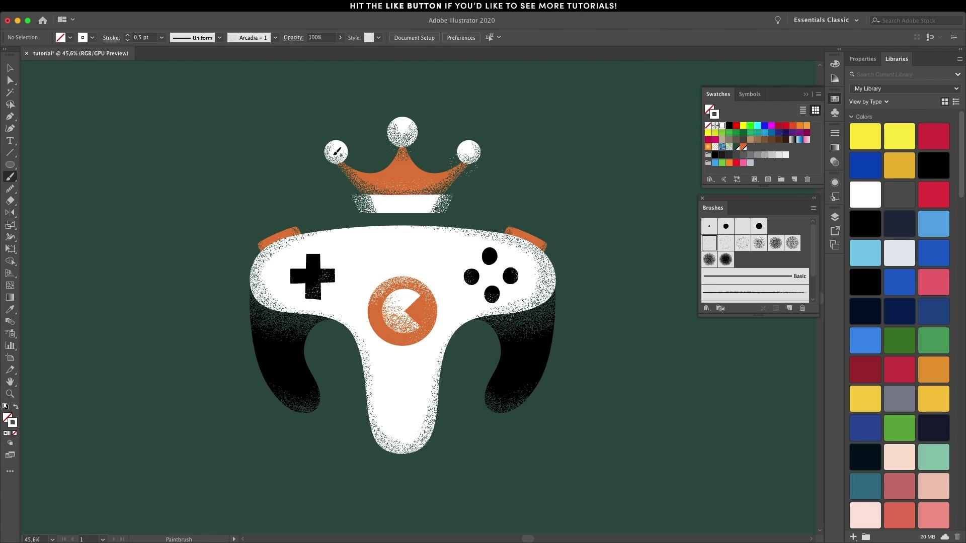
{"action": "key", "text": "v"}
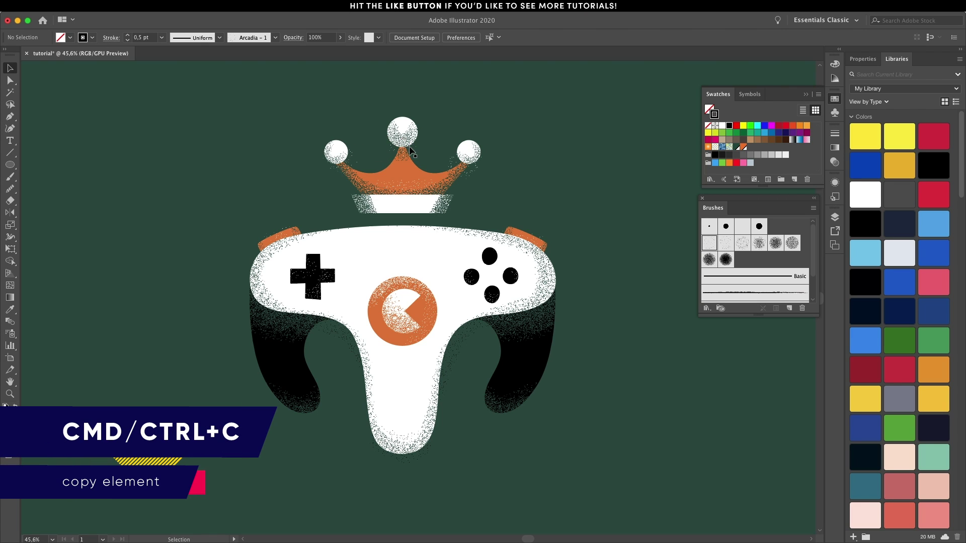
Copy the grain arc from the crown's middle ball to the orange circle's lower edge and send it behind the circle.
{"action": "mouse_move", "coordinate": [415, 144]}
{"action": "left_mouse_down"}
{"action": "mouse_move", "coordinate": [425, 344]}
{"action": "mouse_move", "coordinate": [428, 320]}
{"action": "mouse_move", "coordinate": [417, 341]}
{"action": "left_mouse_up"}
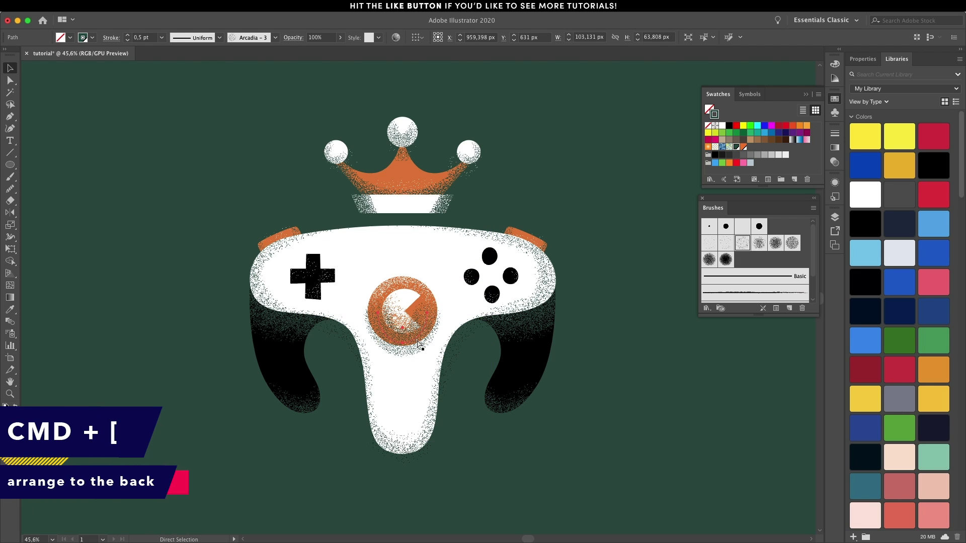
{"action": "key", "text": "super+bracketleft"}
{"action": "key", "text": "v"}
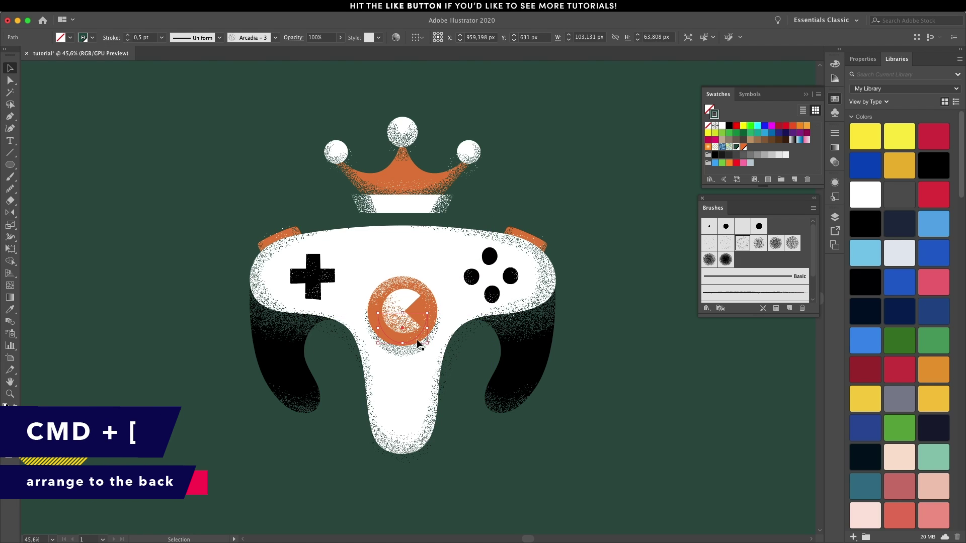
{"action": "left_click", "coordinate": [590, 258]}
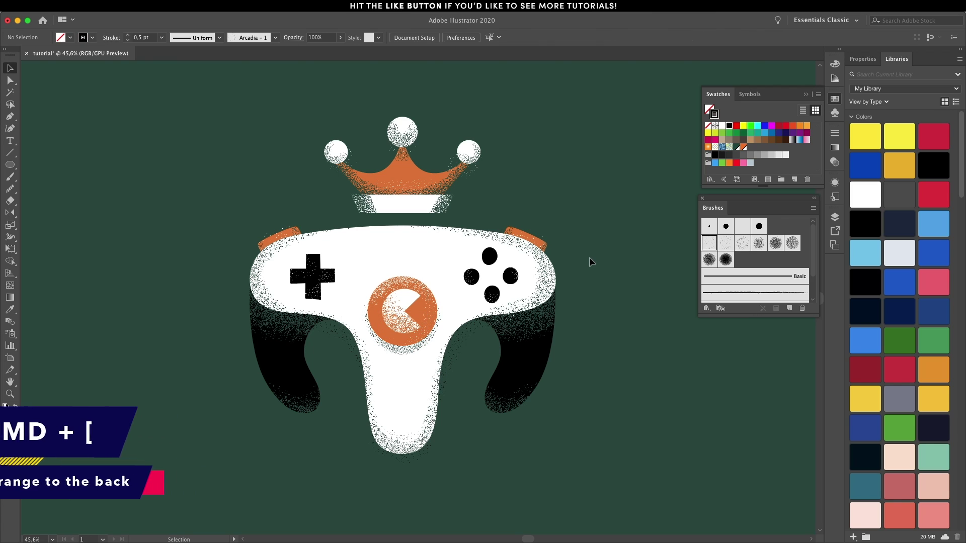
Switch to the Arcadia - Tutorial folder in Finder and open texture-example.svg in Illustrator.
{"action": "key", "text": "ctrl+Up"}
{"action": "left_click", "coordinate": [776, 452]}
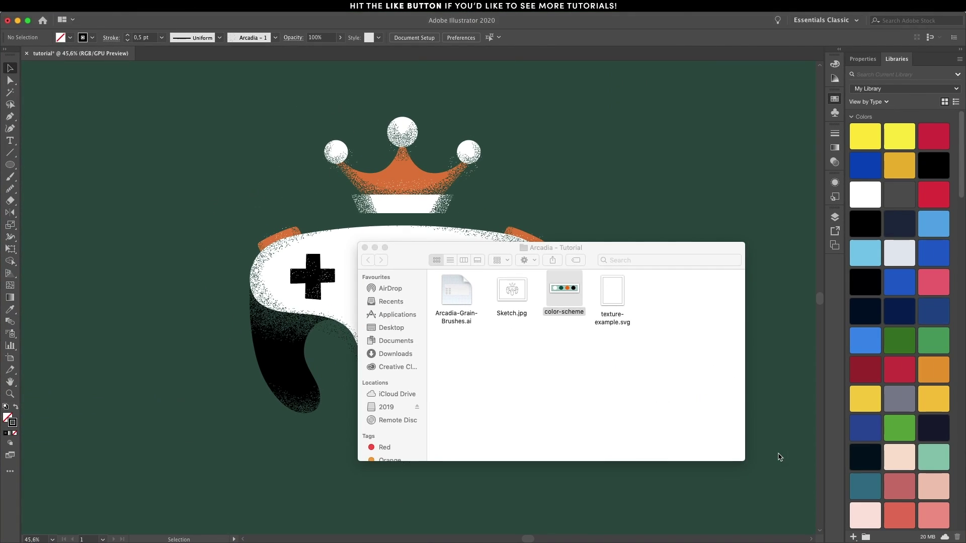
{"action": "left_click", "coordinate": [621, 299]}
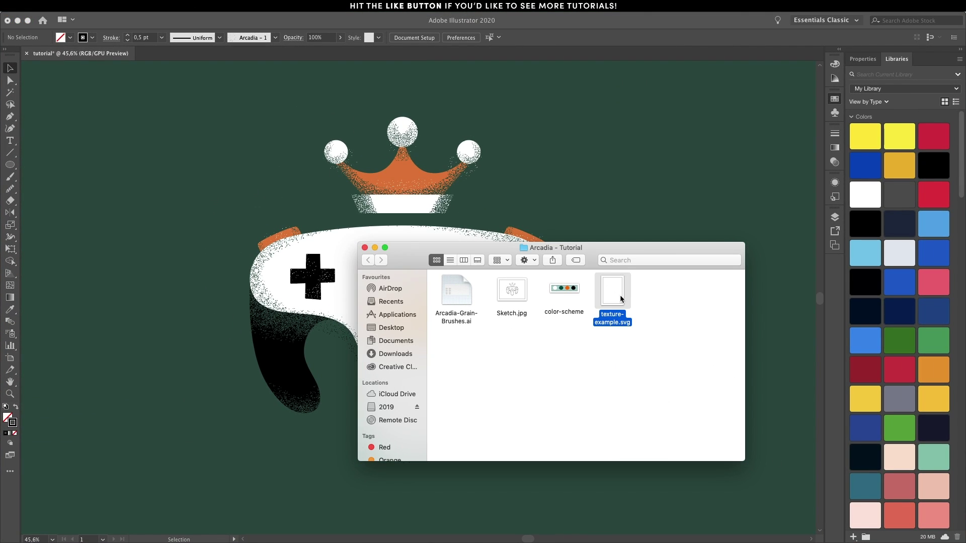
{"action": "left_click_drag", "start_coordinate": [620, 295], "coordinate": [533, 153]}
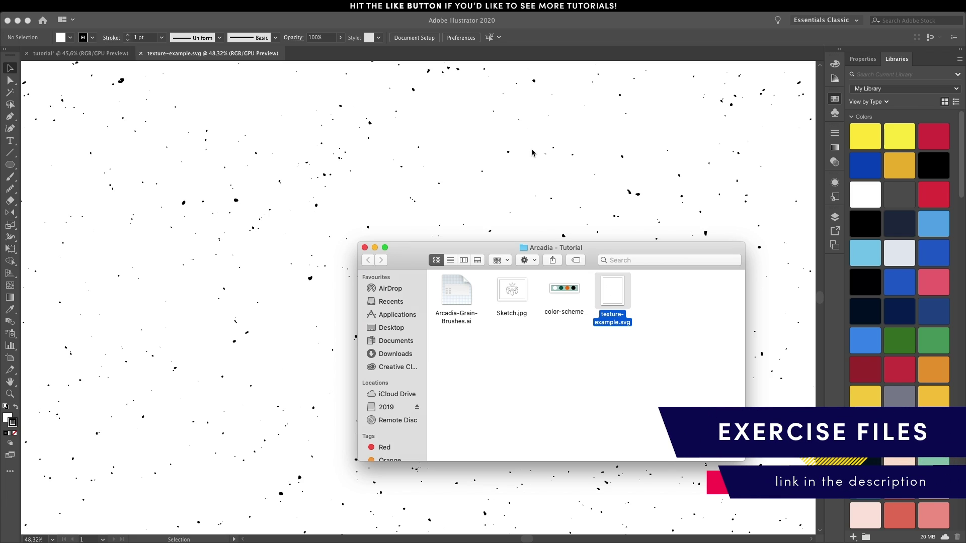
Copy the speckle texture group and paste it over the controller artwork in the tutorial document.
{"action": "left_click", "coordinate": [511, 154]}
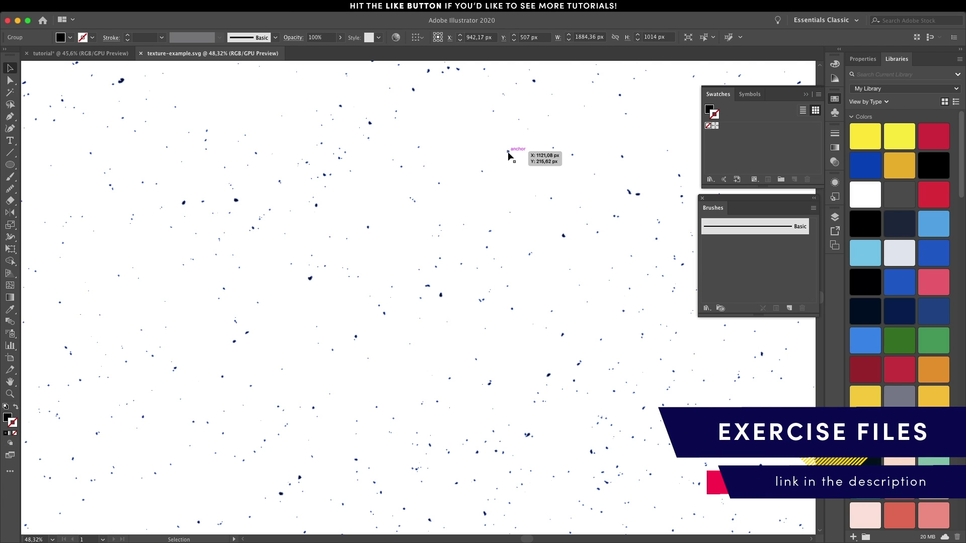
{"action": "key", "text": "super+c"}
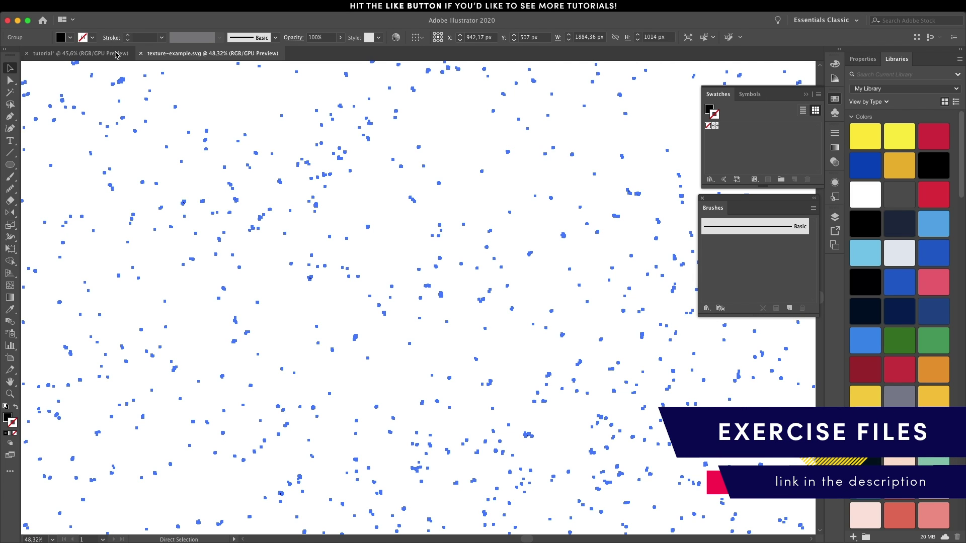
{"action": "left_click", "coordinate": [80, 54]}
{"action": "key", "text": "ctrl+v"}
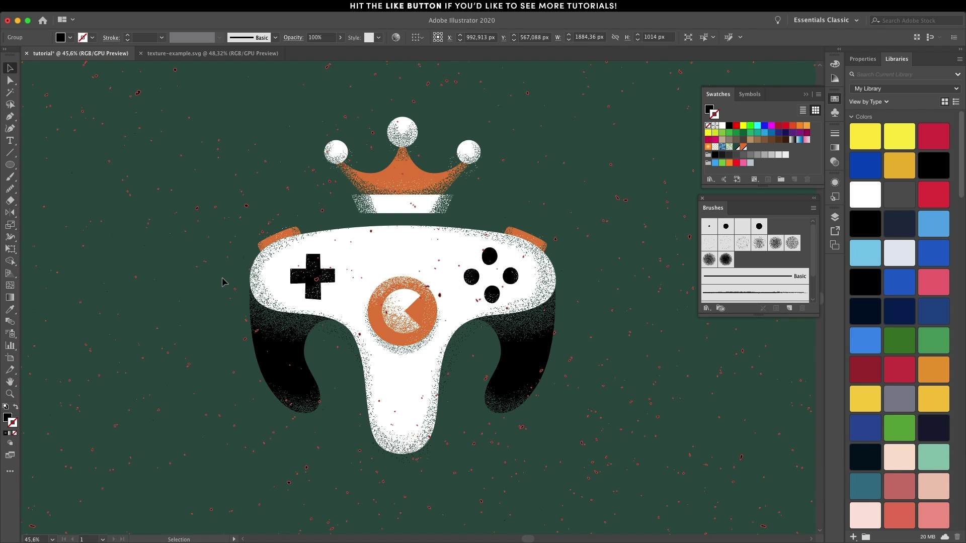
Overlay a duplicate of the speckle texture rotated about half a turn and fill it white.
{"action": "scroll", "coordinate": [224, 282], "scroll_direction": "down", "scroll_amount": 3}
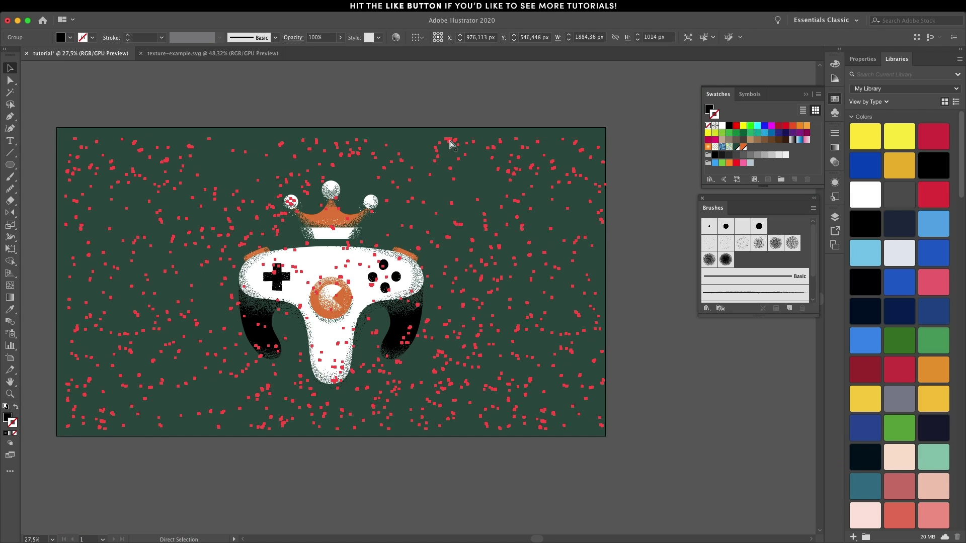
{"action": "left_click_drag", "start_coordinate": [608, 132], "coordinate": [233, 334]}
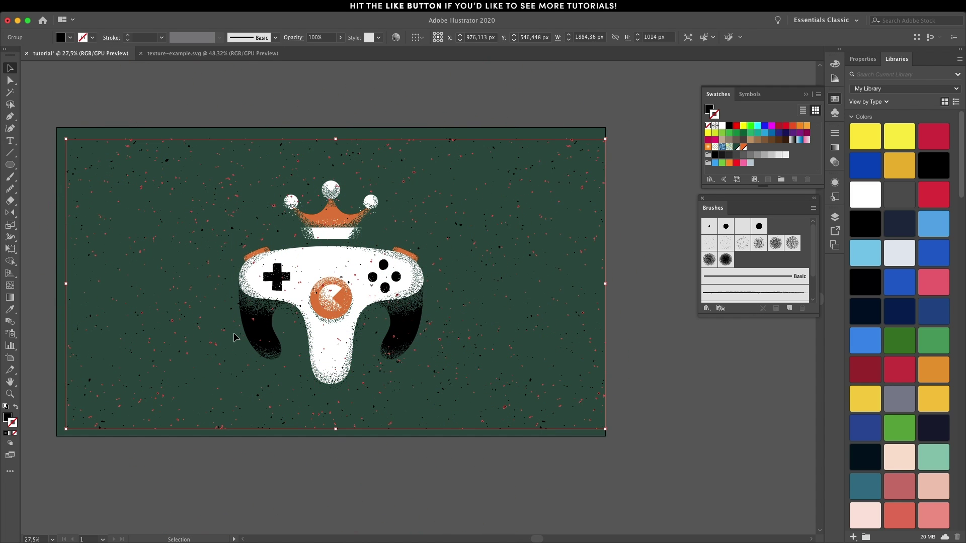
{"action": "left_click", "coordinate": [722, 126]}
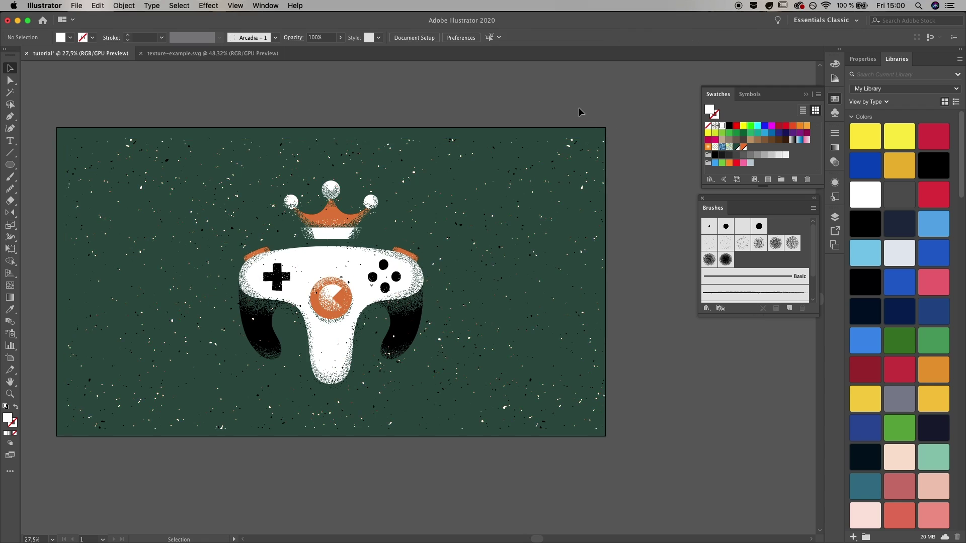